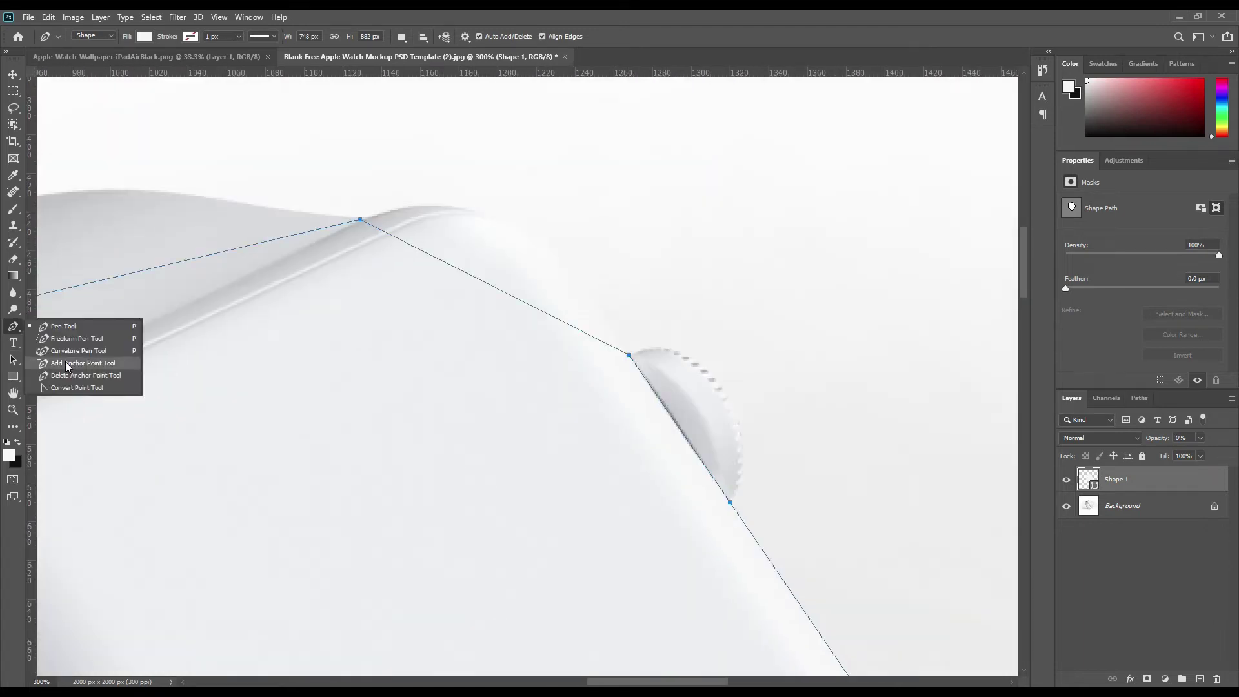
Add anchor points to Shape 1's path and curve it around the case's upper corner and the crown
{"action": "left_click", "coordinate": [67, 365]}
{"action": "left_click_drag", "start_coordinate": [488, 284], "coordinate": [505, 221]}
{"action": "left_click_drag", "start_coordinate": [671, 416], "coordinate": [745, 421]}
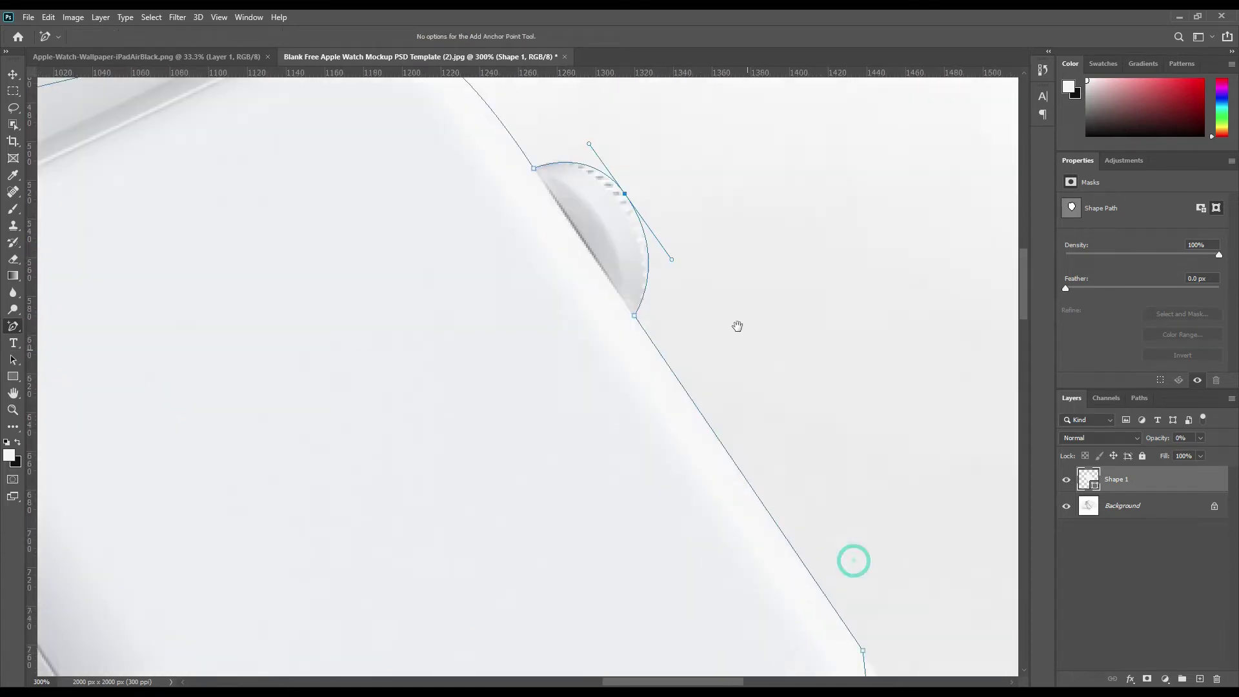
Add anchor points along the rest of Shape 1's path and bend it to follow the strap's outer edge
{"action": "left_click", "coordinate": [307, 502]}
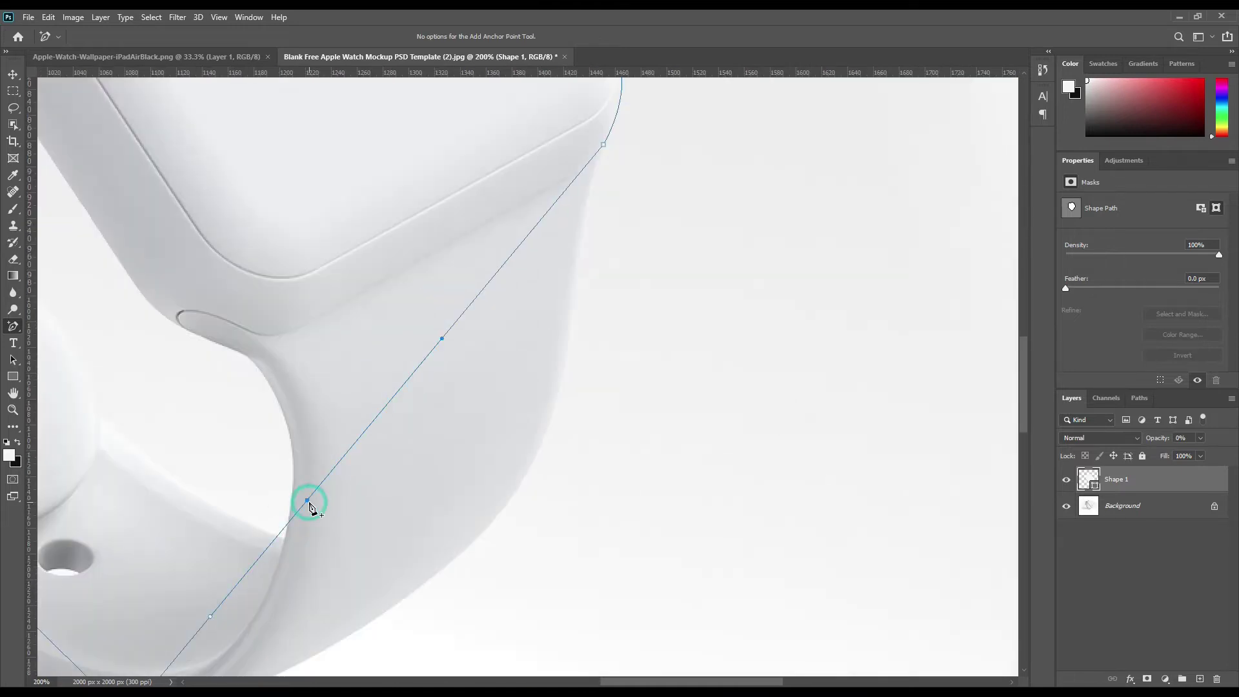
{"action": "left_click_drag", "start_coordinate": [309, 508], "coordinate": [484, 531]}
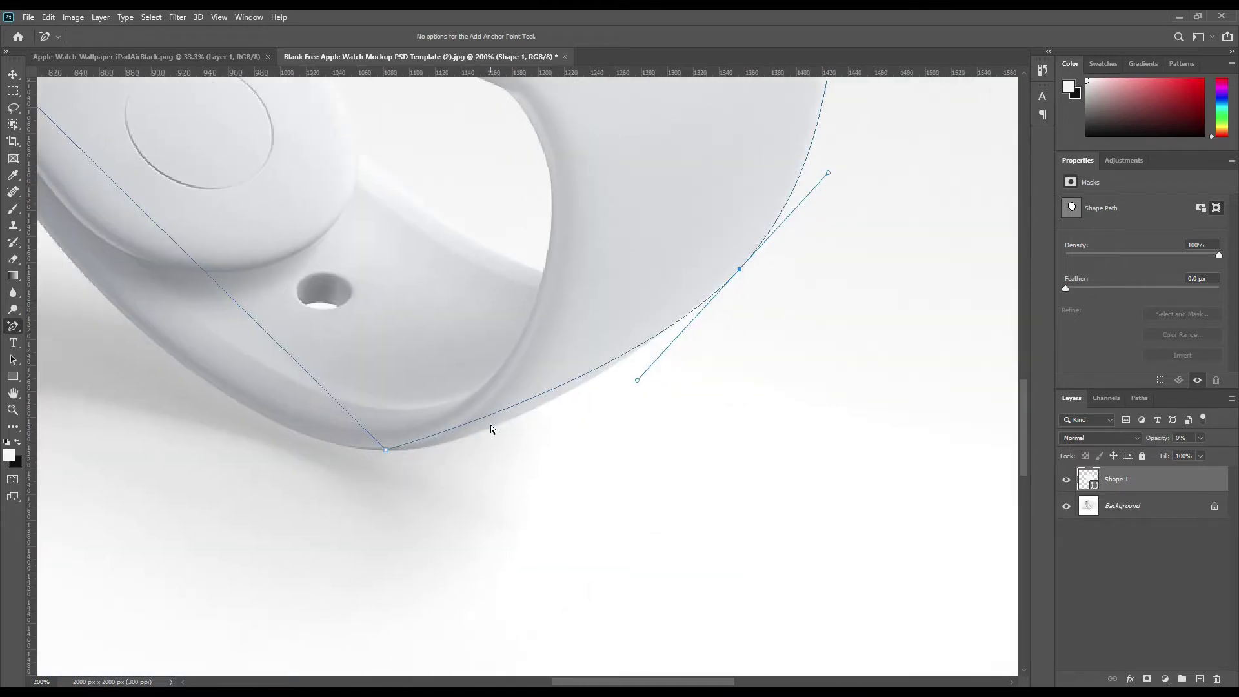
{"action": "left_click", "coordinate": [492, 429]}
{"action": "left_click_drag", "start_coordinate": [387, 350], "coordinate": [669, 418]}
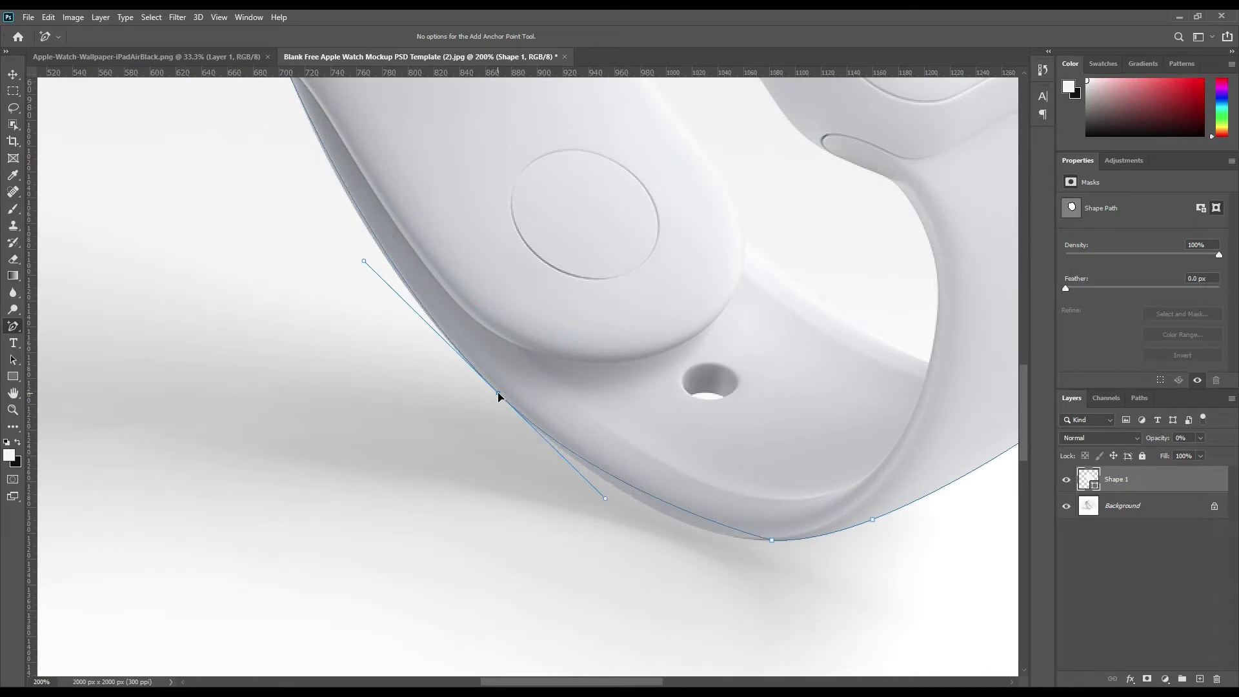
{"action": "left_click_drag", "start_coordinate": [497, 396], "coordinate": [664, 553]}
{"action": "left_click", "coordinate": [632, 377]}
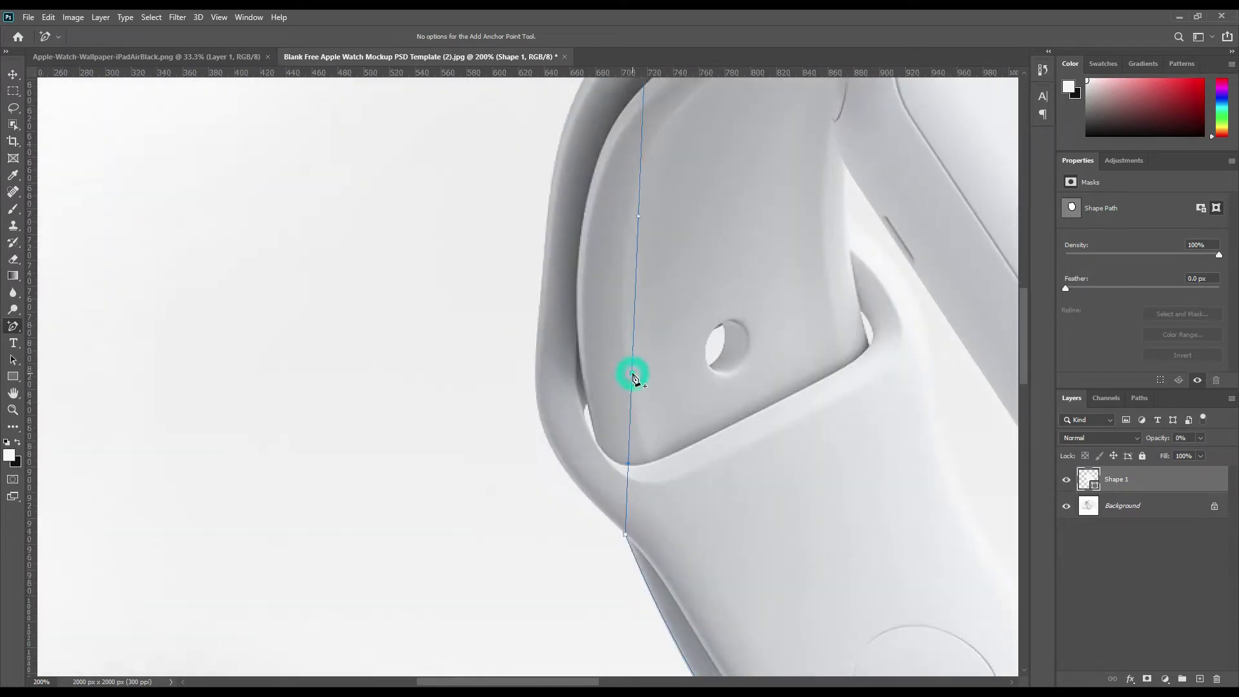
{"action": "left_click_drag", "start_coordinate": [632, 376], "coordinate": [600, 515]}
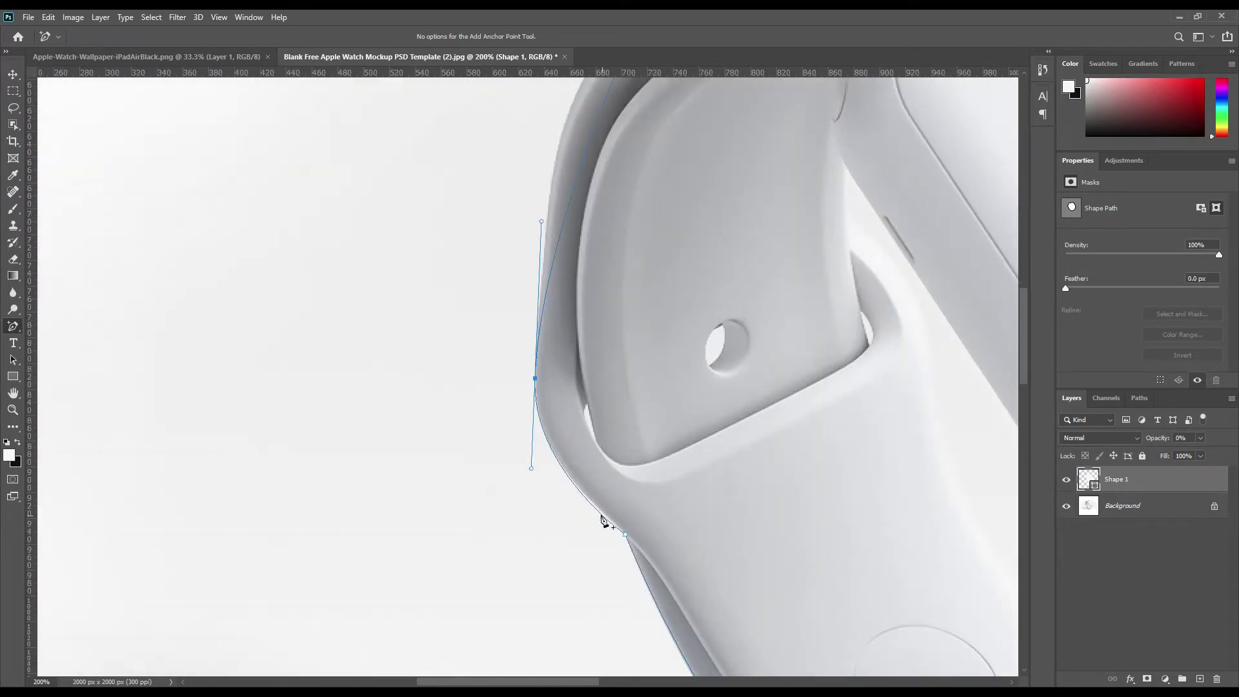
{"action": "left_click", "coordinate": [631, 304]}
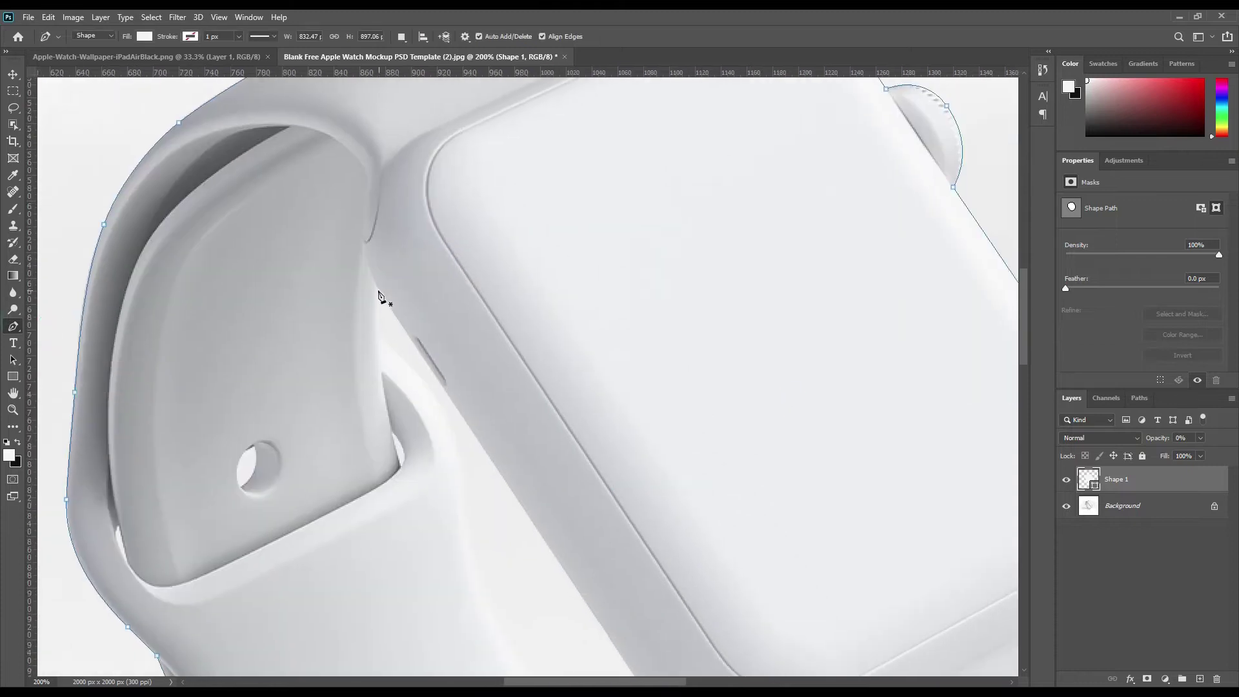
Outline the open gap between the strap and the watch case as a new Pen shape with 0% opacity
{"action": "left_click", "coordinate": [382, 331]}
{"action": "left_click", "coordinate": [691, 540]}
{"action": "left_click", "coordinate": [436, 403]}
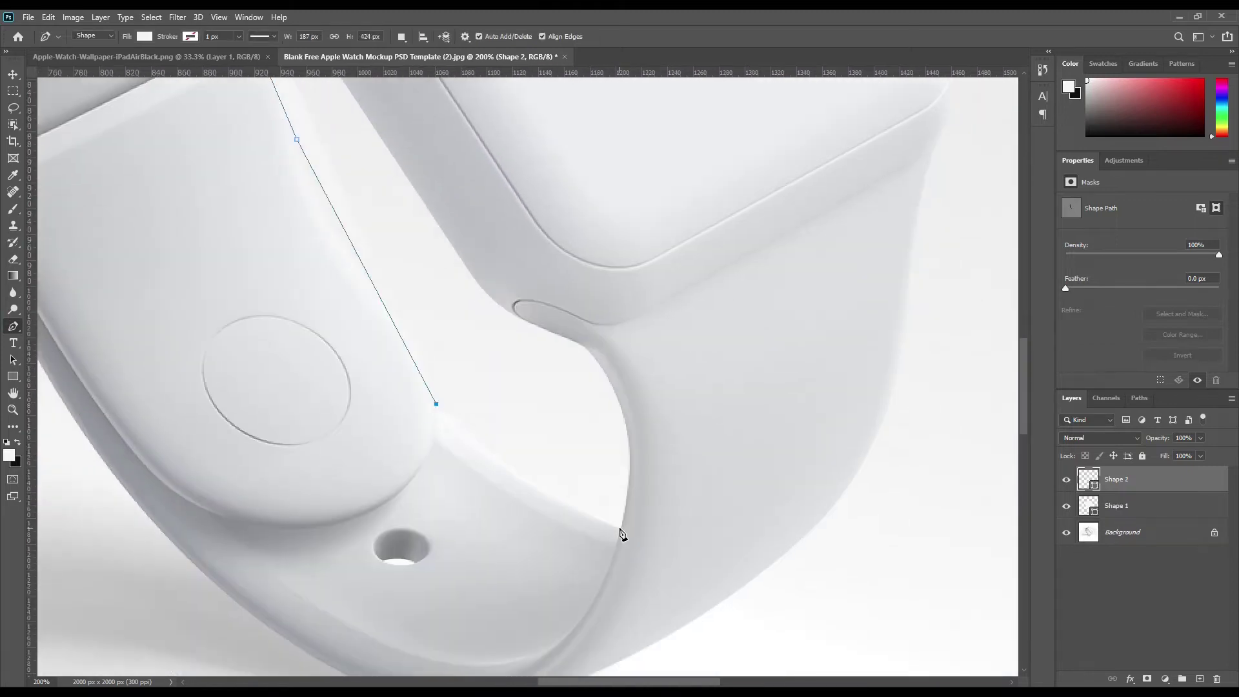
{"action": "left_click", "coordinate": [621, 534]}
{"action": "left_click", "coordinate": [608, 382]}
{"action": "key", "text": "0"}
{"action": "key", "text": "0"}
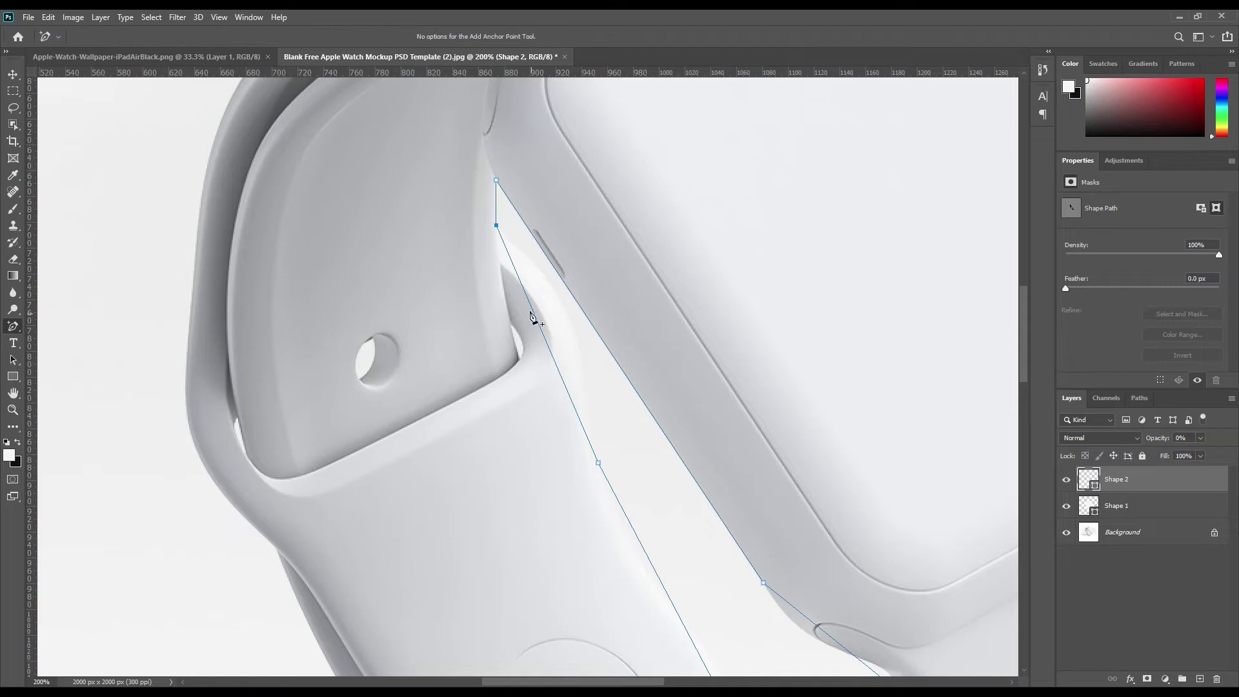
Add anchor points to the gap shape and curve its path along the strap and case edges
{"action": "left_click_drag", "start_coordinate": [530, 317], "coordinate": [587, 387]}
{"action": "left_click_drag", "start_coordinate": [815, 431], "coordinate": [658, 202]}
{"action": "left_click", "coordinate": [469, 304]}
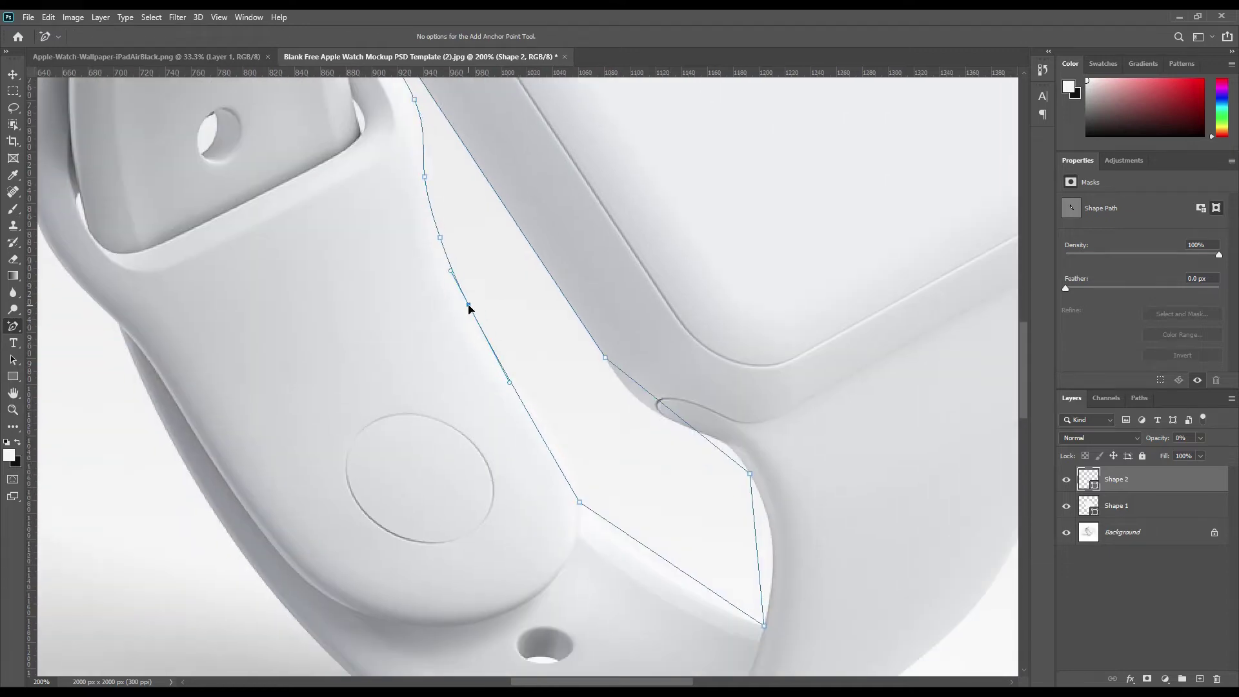
{"action": "left_click_drag", "start_coordinate": [555, 464], "coordinate": [564, 452]}
{"action": "left_click_drag", "start_coordinate": [659, 557], "coordinate": [659, 571]}
{"action": "left_click_drag", "start_coordinate": [756, 537], "coordinate": [770, 541]}
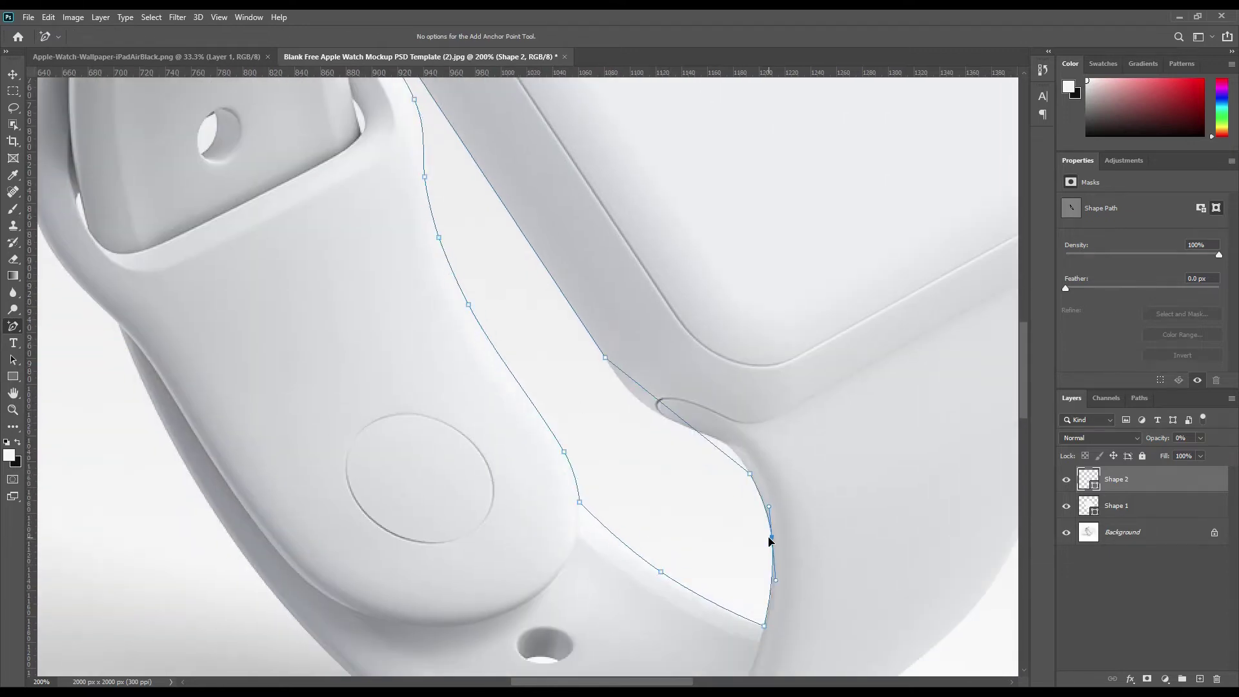
{"action": "mouse_move", "coordinate": [726, 457]}
{"action": "left_mouse_down"}
{"action": "mouse_move", "coordinate": [671, 407]}
{"action": "mouse_move", "coordinate": [725, 448]}
{"action": "left_mouse_up"}
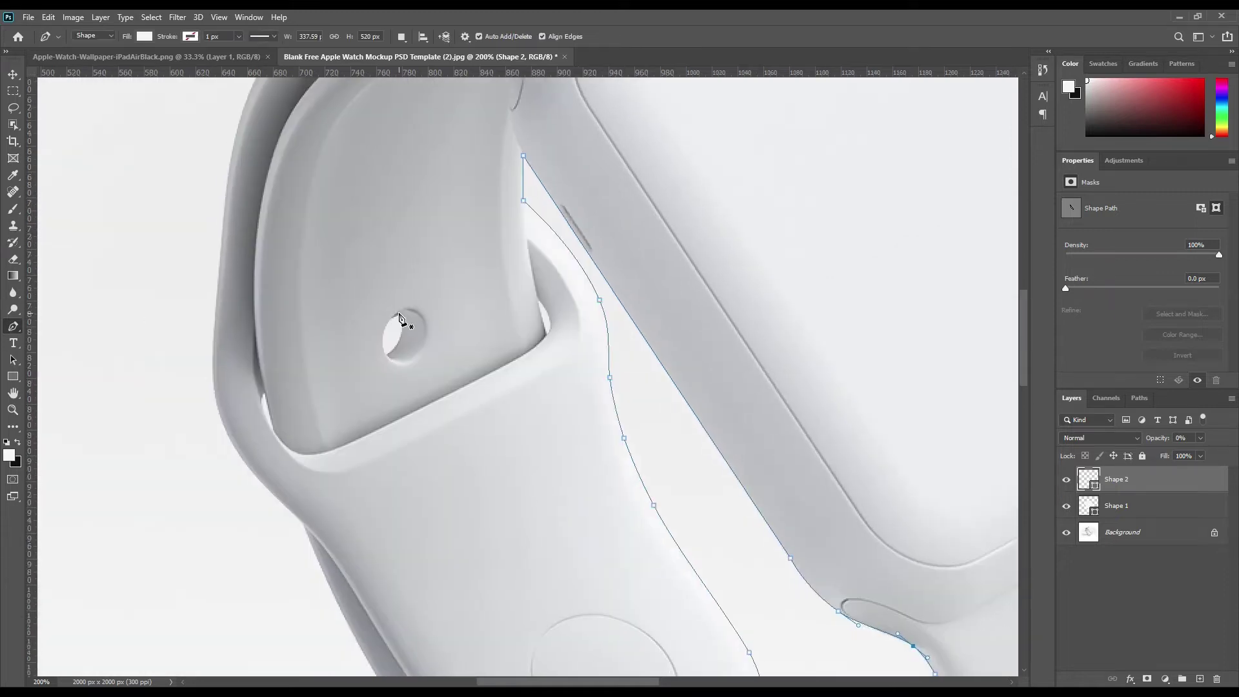
Add anchor points to a shape over the white opening of the upper strap hole and curve its edges
{"action": "right_click", "coordinate": [13, 325]}
{"action": "left_click", "coordinate": [55, 357]}
{"action": "left_click", "coordinate": [399, 340]}
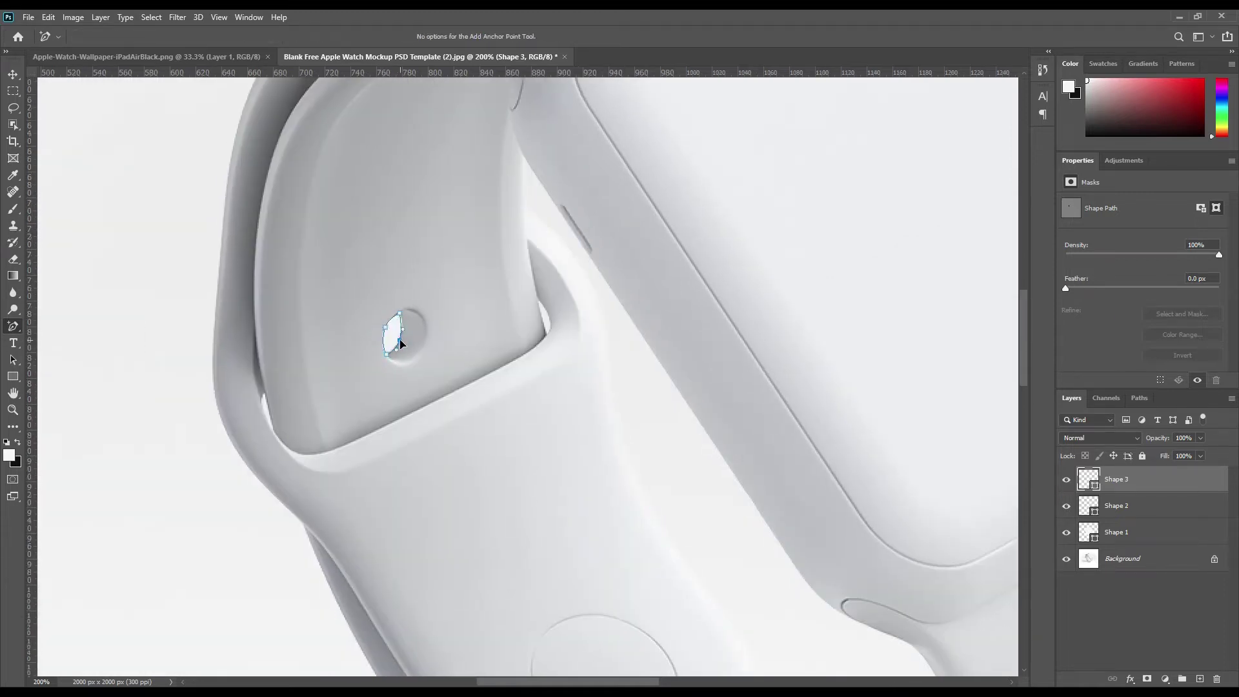
Outline the small gaps beside the strap loop and the lower strap hole's white opening as separate curved Pen shapes
{"action": "right_click", "coordinate": [13, 326]}
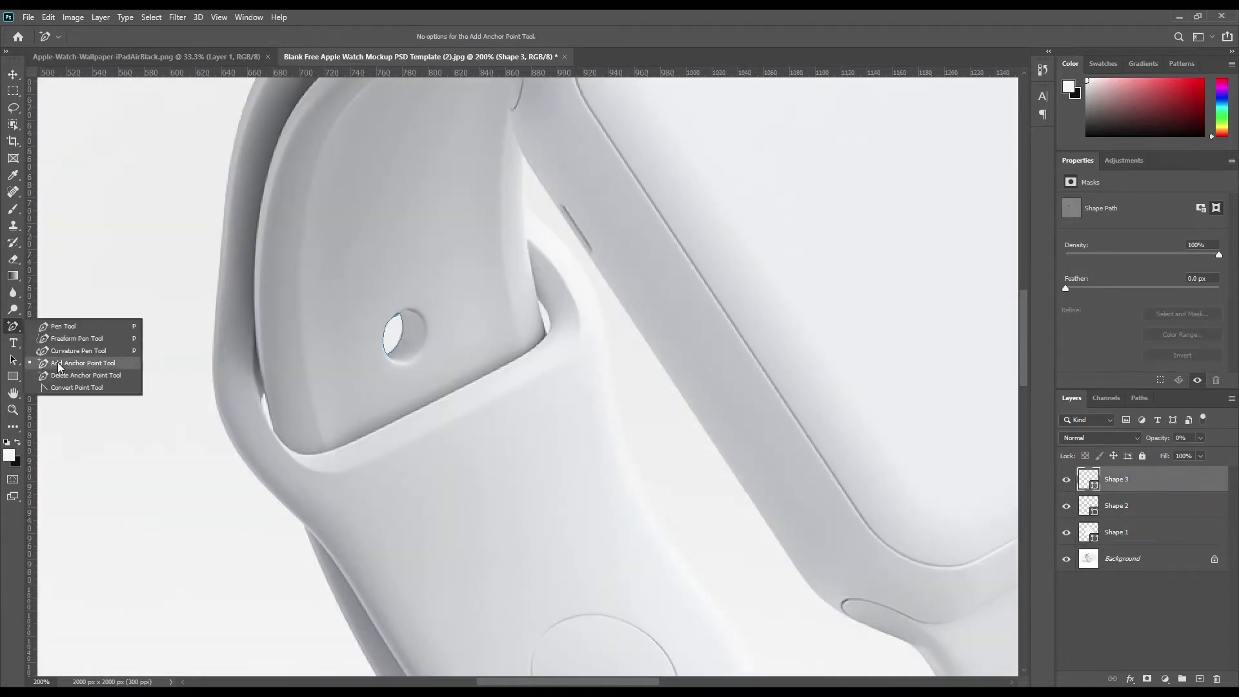
{"action": "left_click", "coordinate": [63, 326]}
{"action": "left_click", "coordinate": [265, 391]}
{"action": "left_click", "coordinate": [274, 431]}
{"action": "right_click", "coordinate": [13, 326]}
{"action": "left_click", "coordinate": [68, 367]}
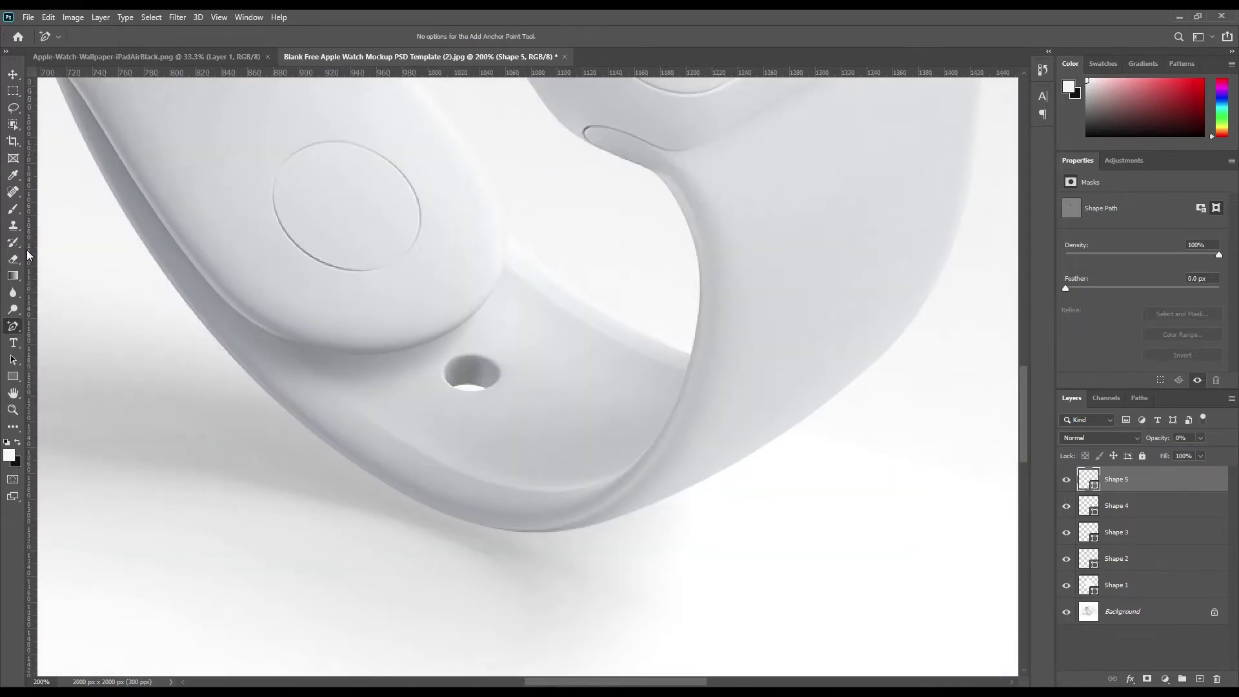
{"action": "key", "text": "p"}
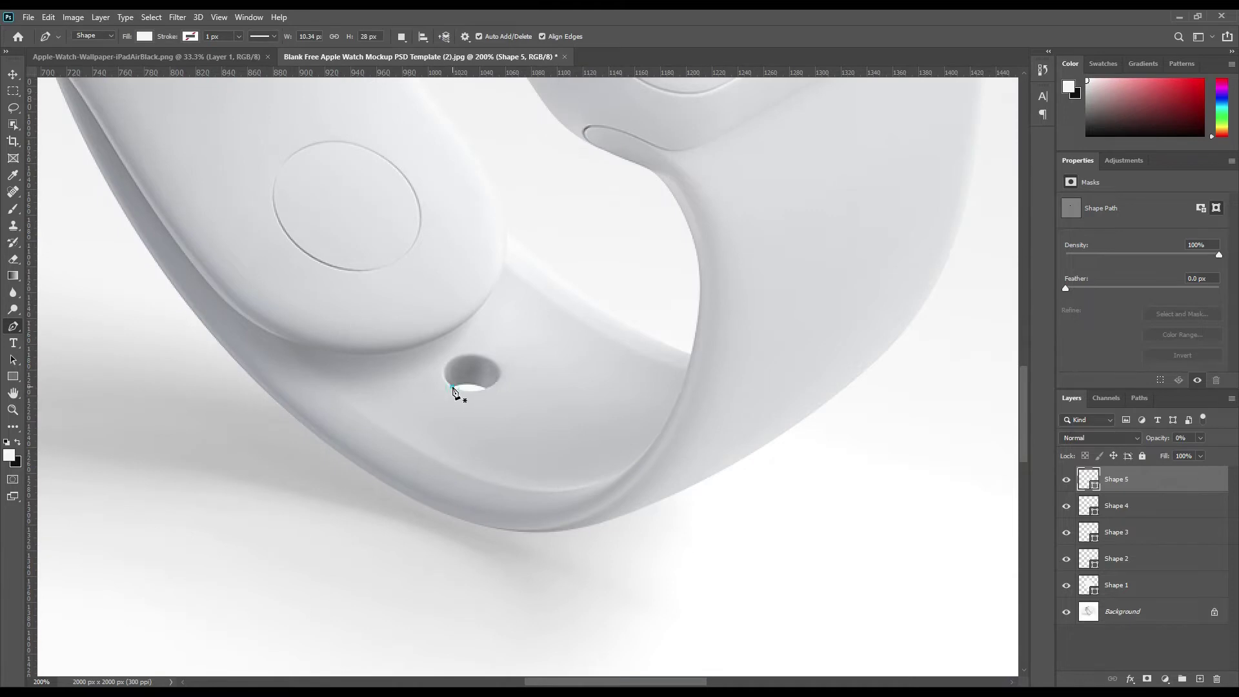
Outline the watch's front screen surface as a new closed Pen shape and set its opacity to 0%
{"action": "key", "text": "p"}
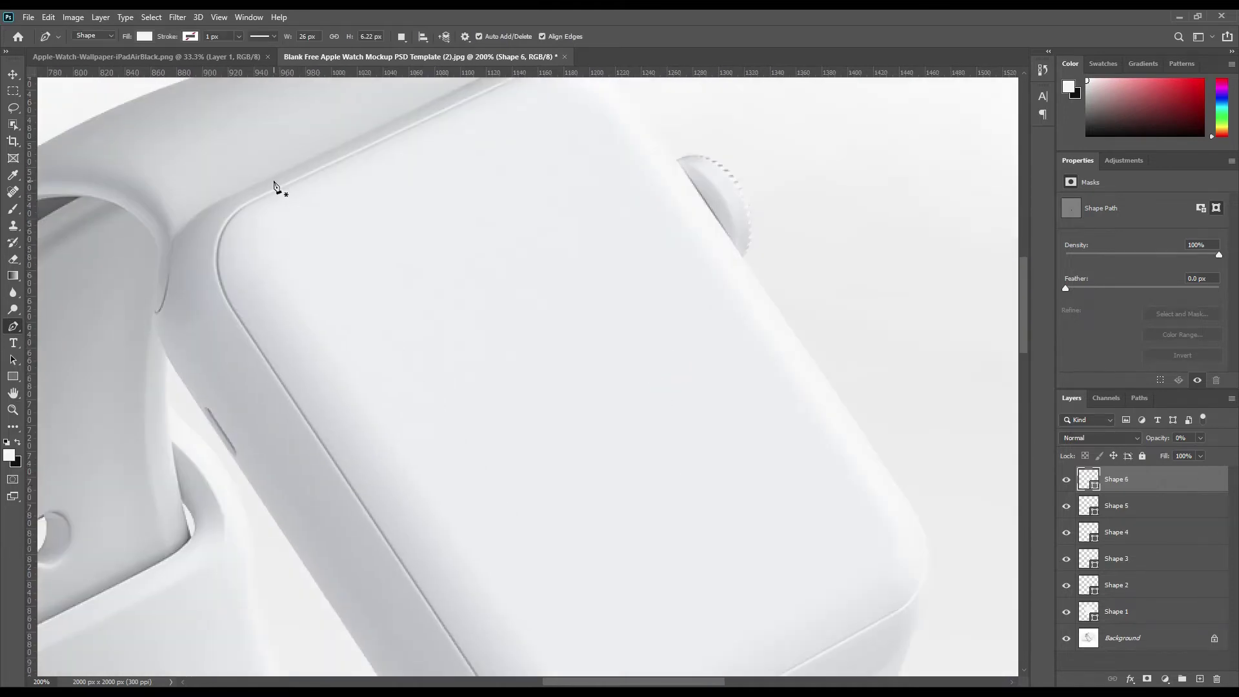
{"action": "left_click", "coordinate": [274, 187]}
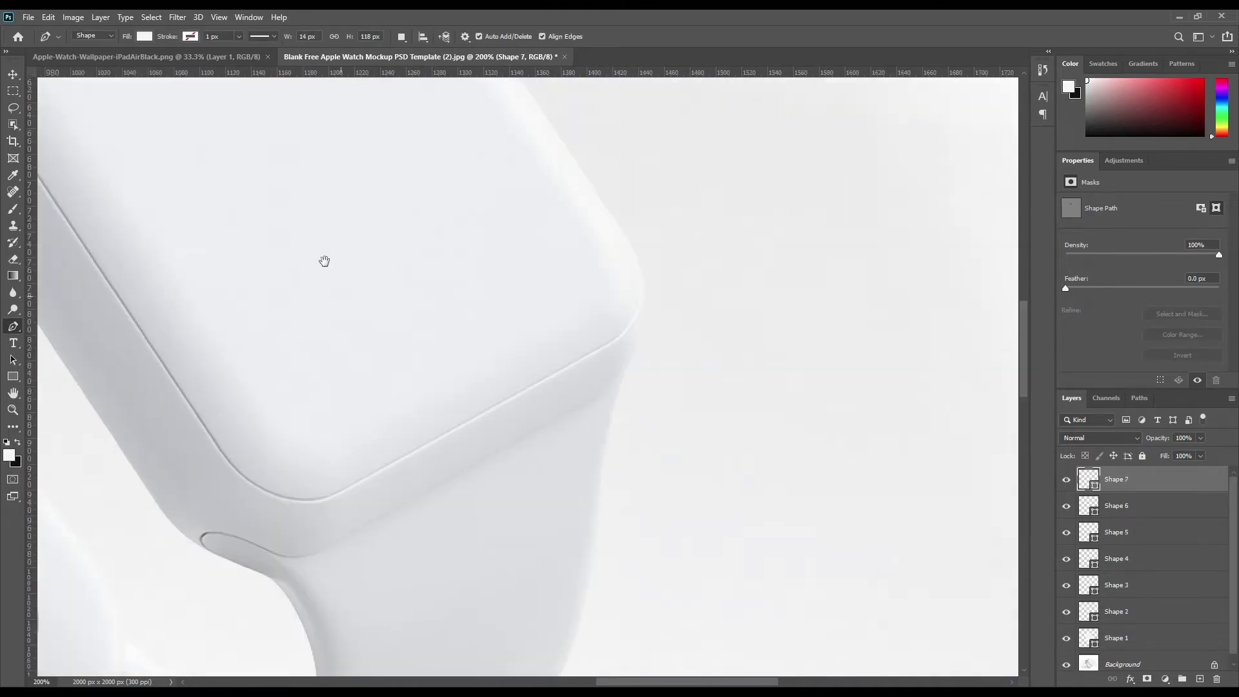
{"action": "left_click", "coordinate": [354, 477]}
{"action": "left_click_drag", "start_coordinate": [354, 477], "coordinate": [600, 493]}
{"action": "left_click", "coordinate": [401, 388]}
{"action": "left_click", "coordinate": [409, 285]}
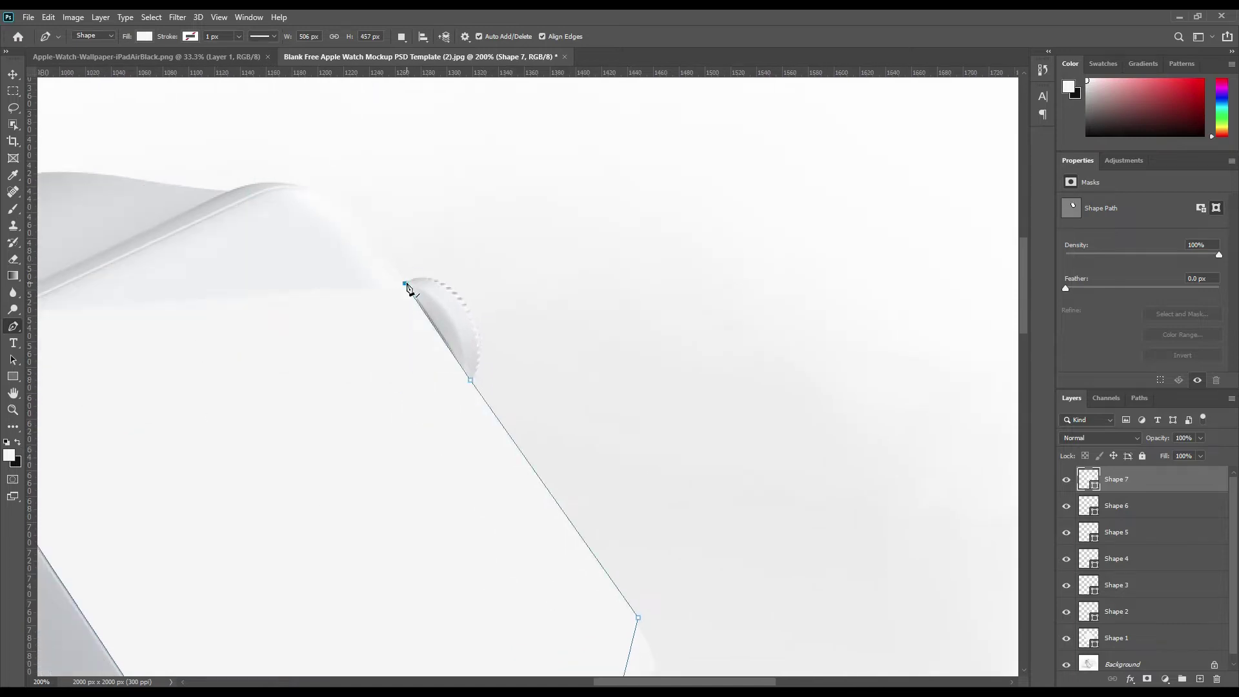
{"action": "left_click", "coordinate": [257, 213]}
{"action": "left_click_drag", "start_coordinate": [256, 213], "coordinate": [530, 151]}
{"action": "left_click", "coordinate": [276, 271]}
Add anchor points at the screen shape's corners and curve the path to match the rounded glass
{"action": "right_click", "coordinate": [13, 326]}
{"action": "left_click", "coordinate": [57, 363]}
{"action": "left_click_drag", "start_coordinate": [269, 333], "coordinate": [219, 333]}
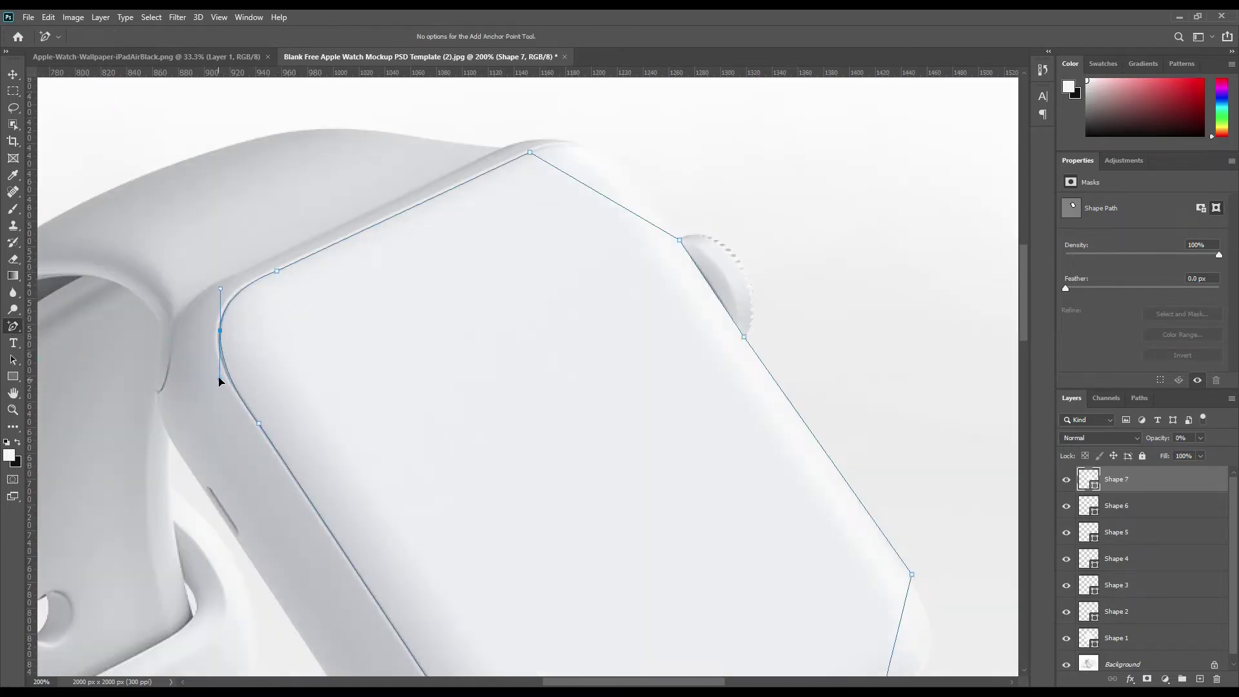
{"action": "left_click_drag", "start_coordinate": [602, 195], "coordinate": [603, 155]}
{"action": "left_click_drag", "start_coordinate": [931, 523], "coordinate": [593, 264]}
{"action": "left_click_drag", "start_coordinate": [555, 387], "coordinate": [590, 391]}
{"action": "left_click", "coordinate": [543, 444]}
{"action": "left_click", "coordinate": [542, 442]}
{"action": "left_click_drag", "start_coordinate": [243, 553], "coordinate": [276, 600]}
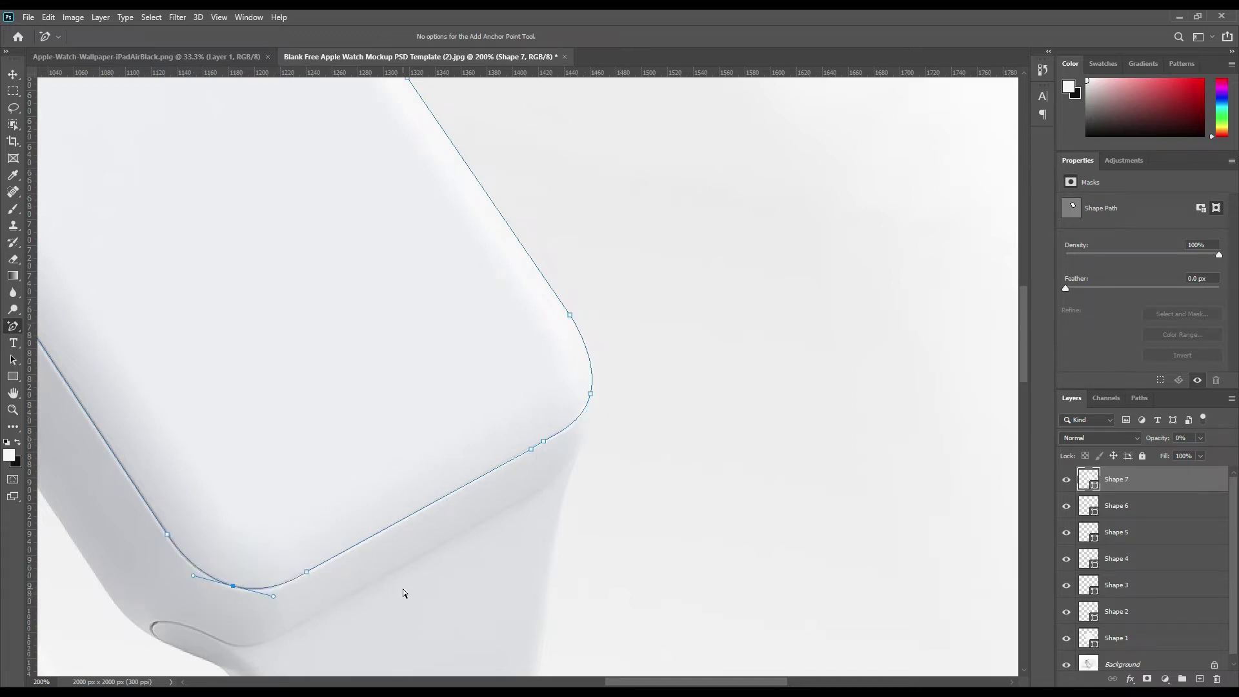
Group the layers Shape 1 through Shape 7 and name the group Object ID
{"action": "key", "text": "ctrl+0"}
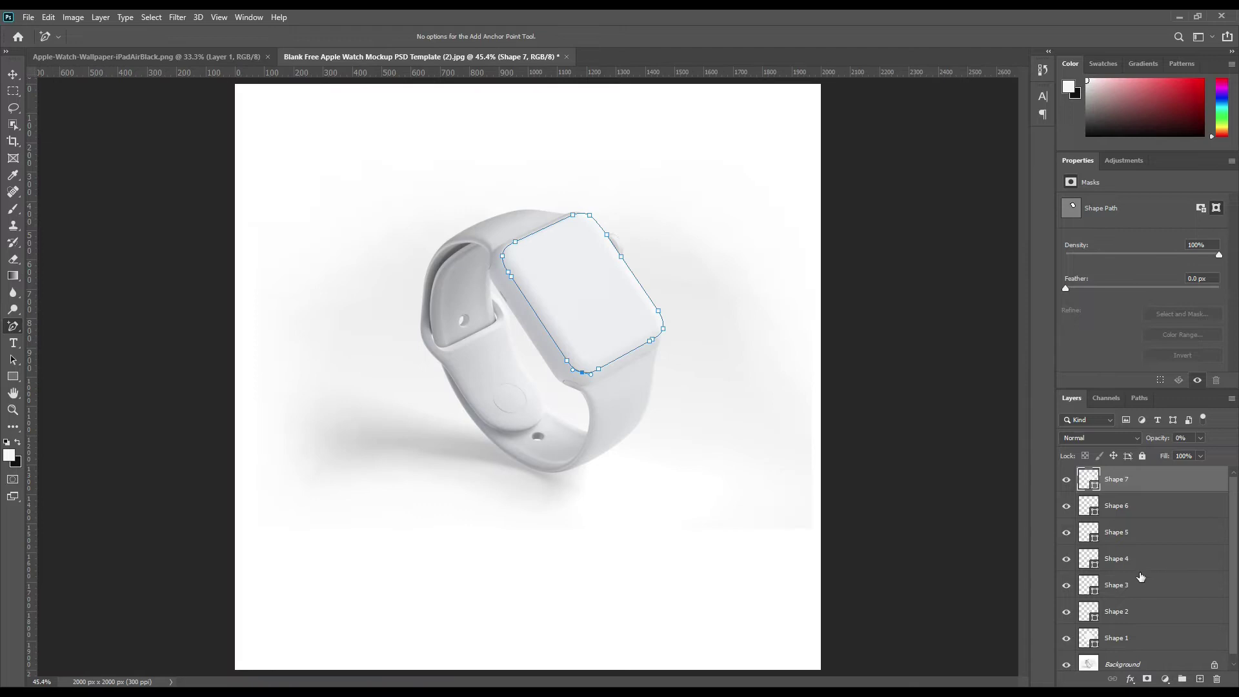
{"action": "left_click", "coordinate": [1151, 637], "text": "shift"}
{"action": "left_click_drag", "start_coordinate": [1151, 637], "coordinate": [1182, 680]}
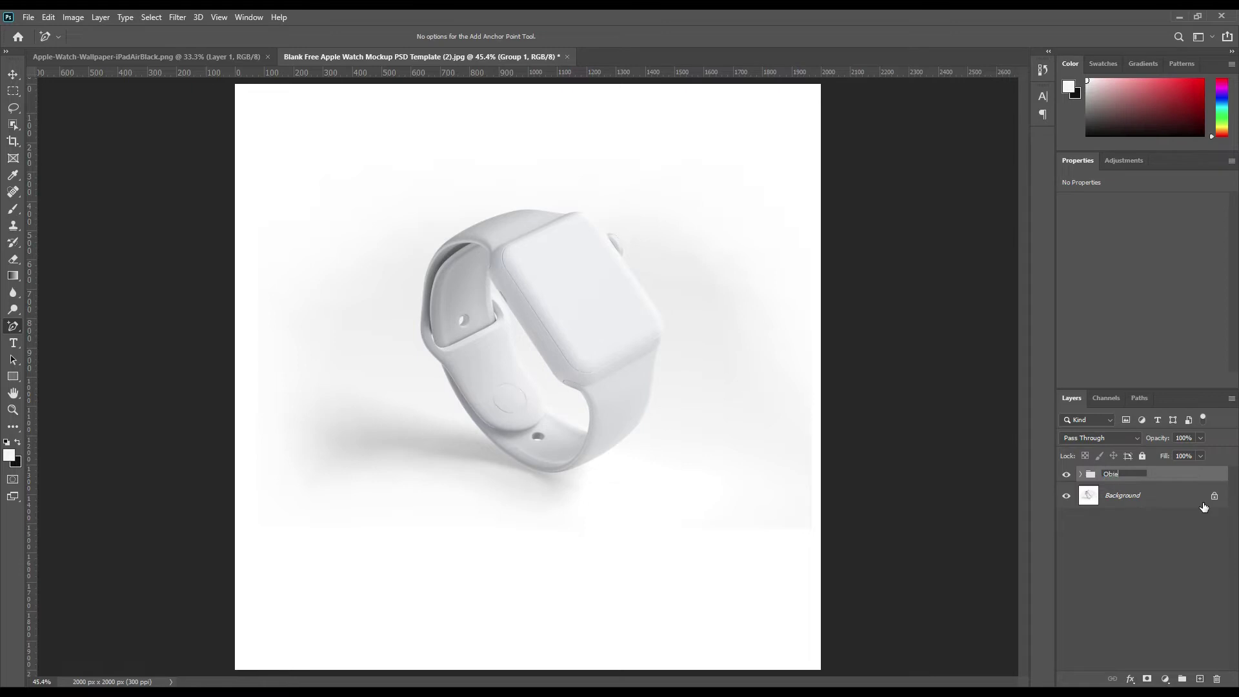
{"action": "type", "text": "D"}
{"action": "key", "text": "Return"}
Expand the Object ID group and load Shape 1's outline as a selection
{"action": "left_click", "coordinate": [1081, 475]}
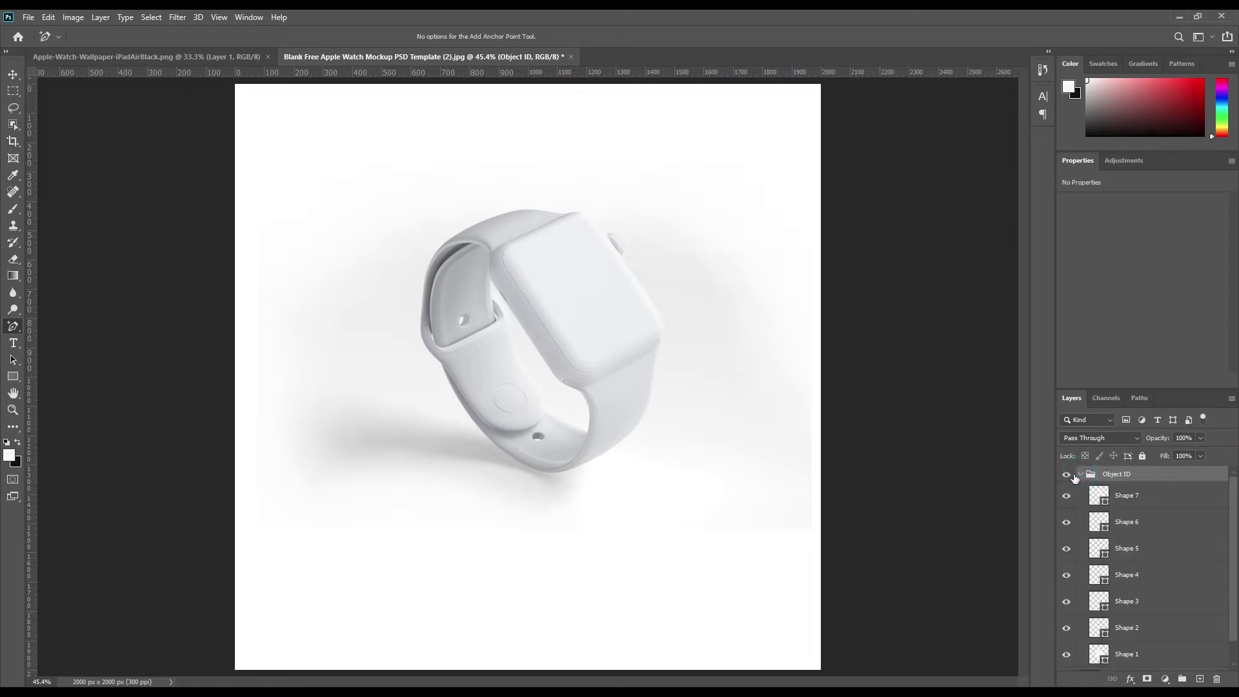
{"action": "scroll", "coordinate": [1139, 639], "scroll_direction": "down", "scroll_amount": 1}
{"action": "left_click", "coordinate": [1100, 636], "text": "ctrl"}
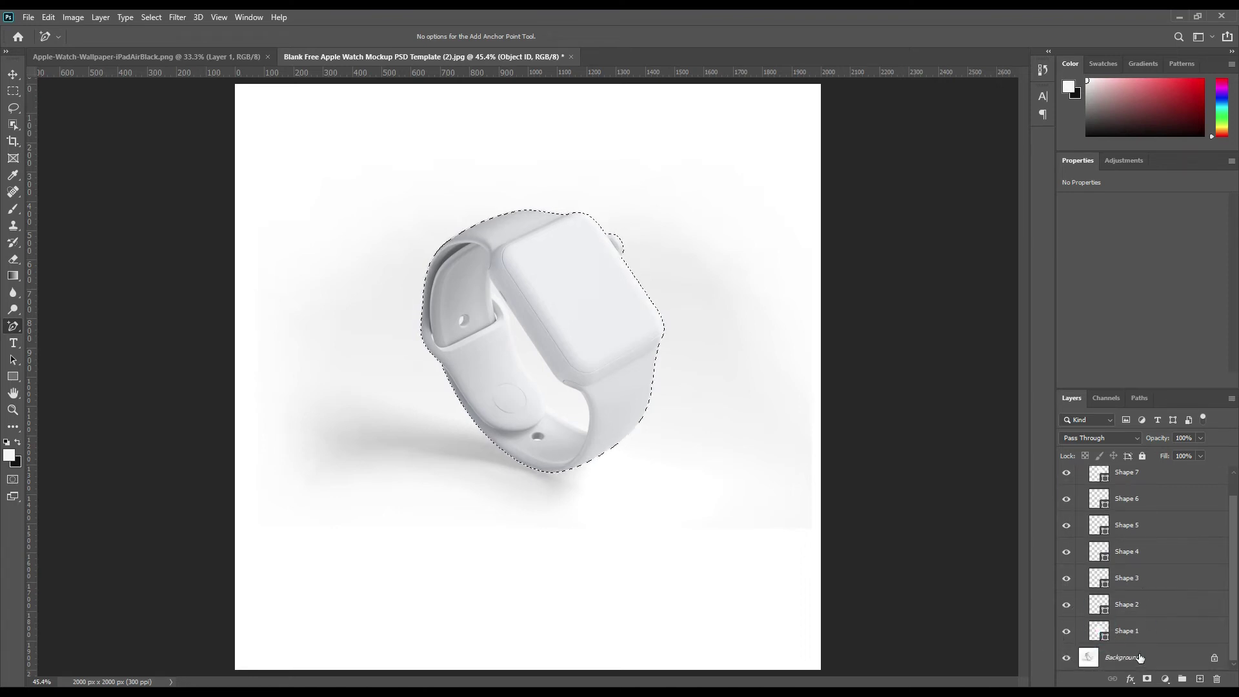
Add a Solid Color fill layer with colour ffae00 above the Background layer, masked to the watch selection
{"action": "left_click", "coordinate": [1140, 657]}
{"action": "left_click", "coordinate": [1164, 679]}
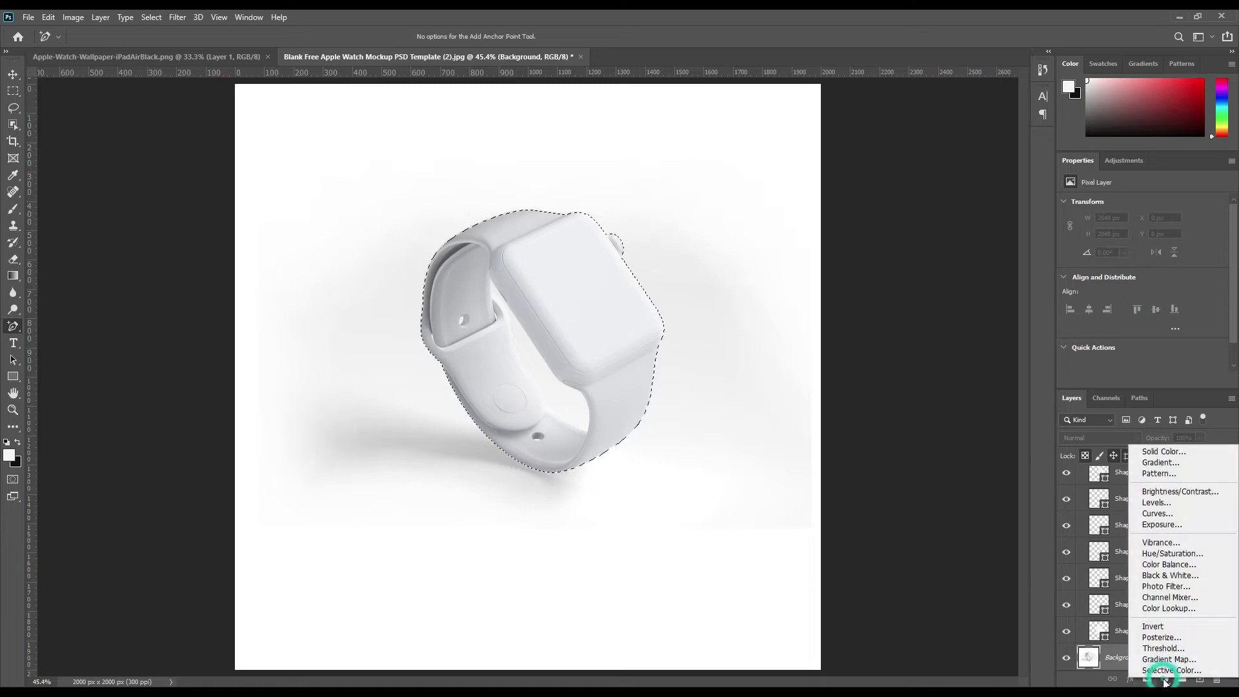
{"action": "left_click", "coordinate": [1163, 452]}
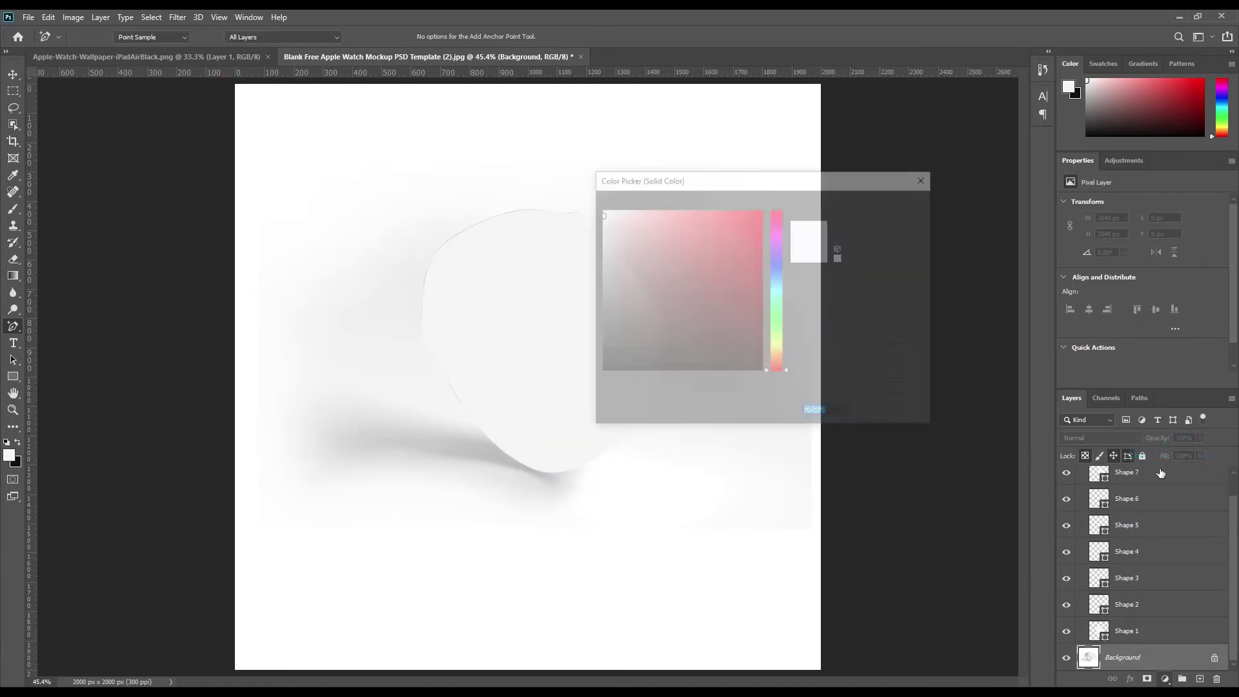
{"action": "left_click", "coordinate": [738, 254]}
{"action": "left_click", "coordinate": [779, 355]}
{"action": "left_click_drag", "start_coordinate": [780, 350], "coordinate": [779, 353]}
{"action": "left_click", "coordinate": [892, 204]}
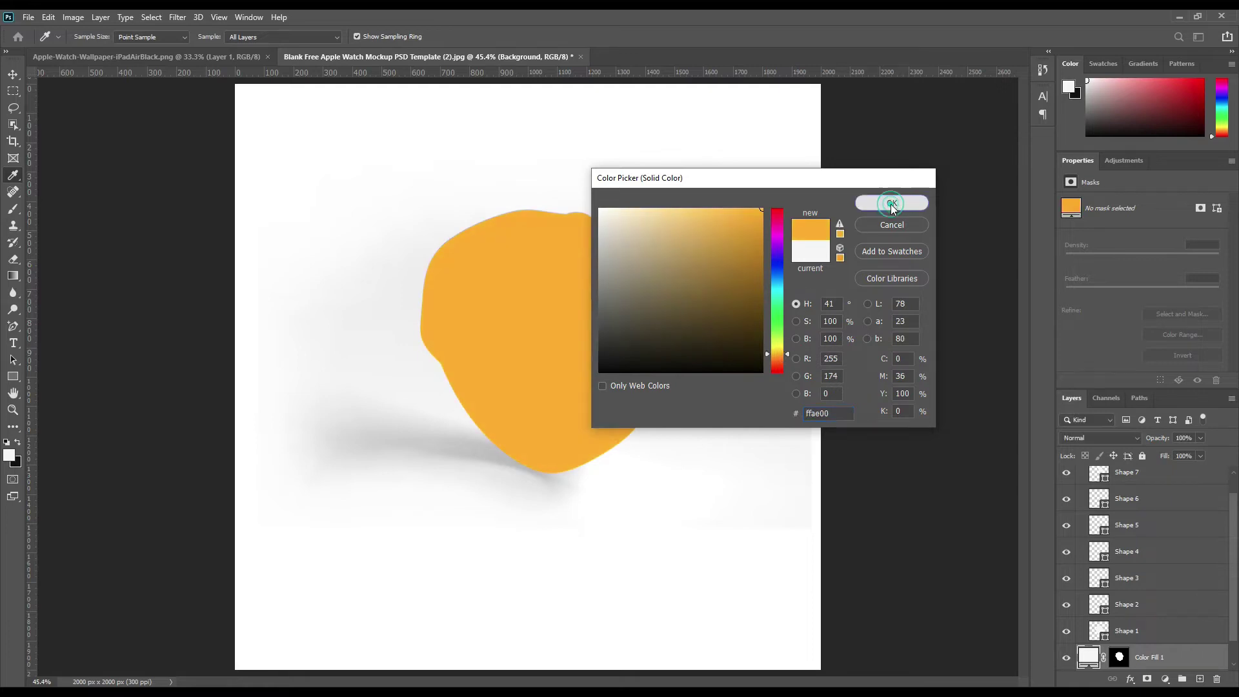
Load the outlines of Shape 2 through Shape 7 together as one combined selection
{"action": "scroll", "coordinate": [1139, 549], "scroll_direction": "up", "scroll_amount": 1}
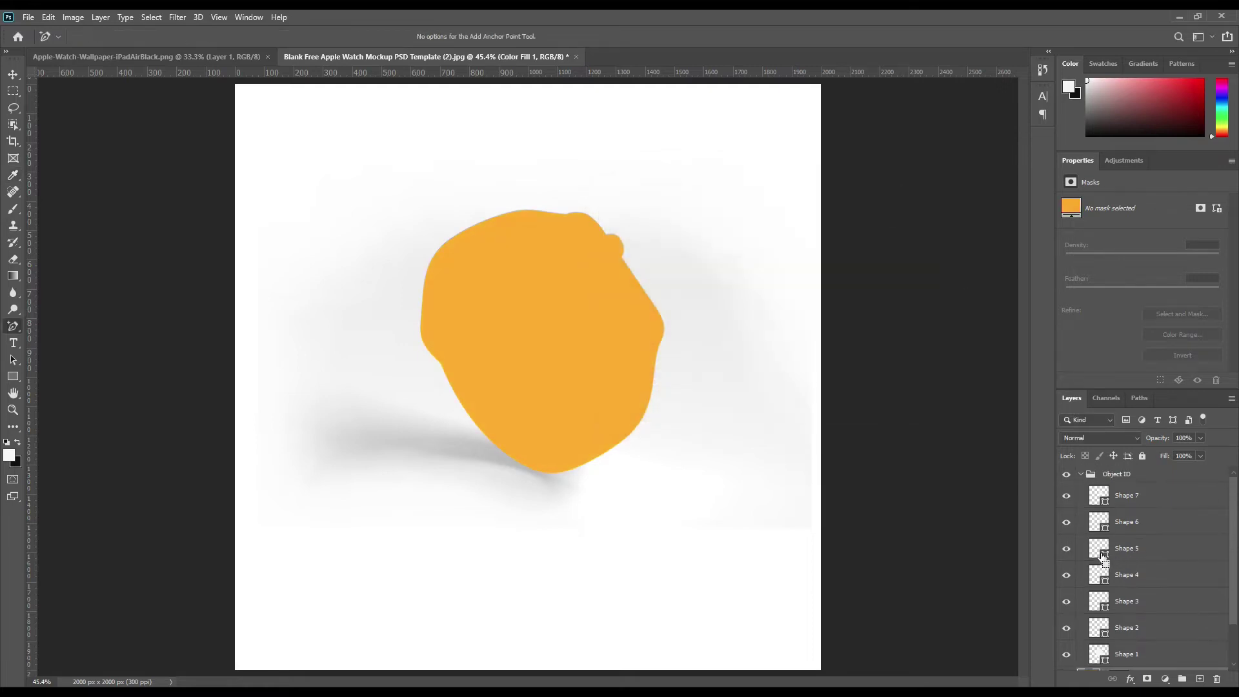
{"action": "left_click", "coordinate": [1103, 526], "text": "ctrl"}
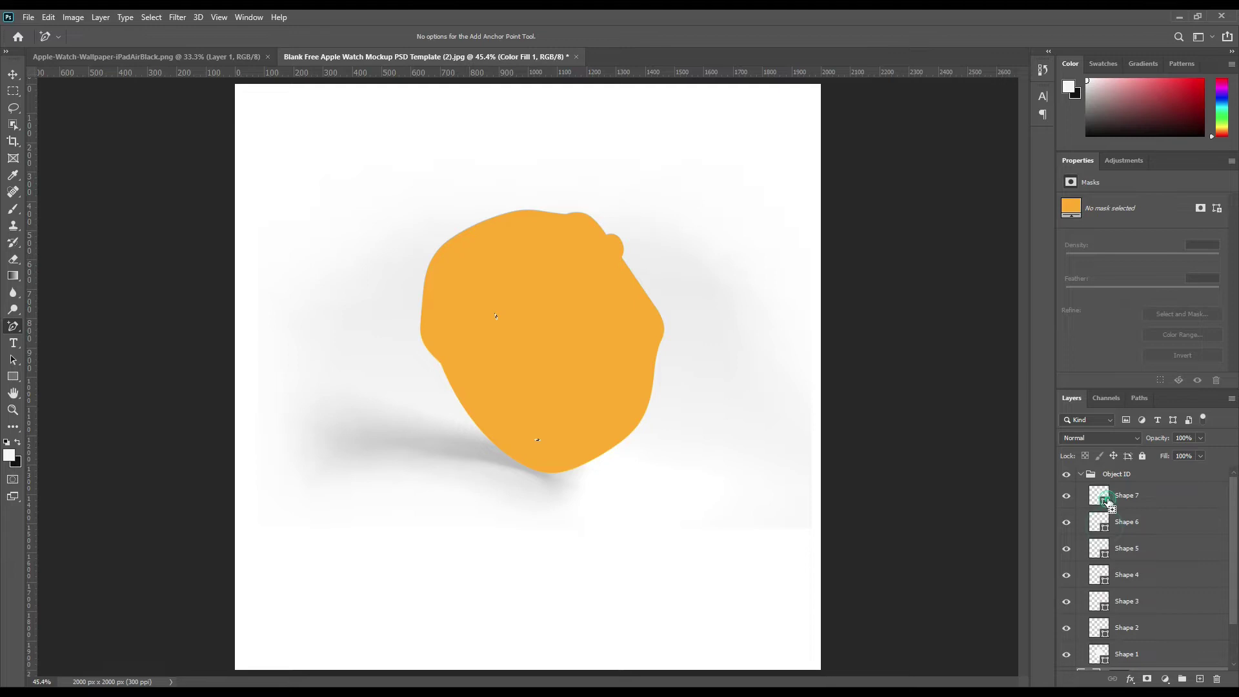
{"action": "left_click", "coordinate": [1106, 583], "text": "ctrl+shift"}
{"action": "scroll", "coordinate": [1160, 614], "scroll_direction": "down", "scroll_amount": 1}
{"action": "left_click", "coordinate": [1105, 615], "text": "ctrl+shift"}
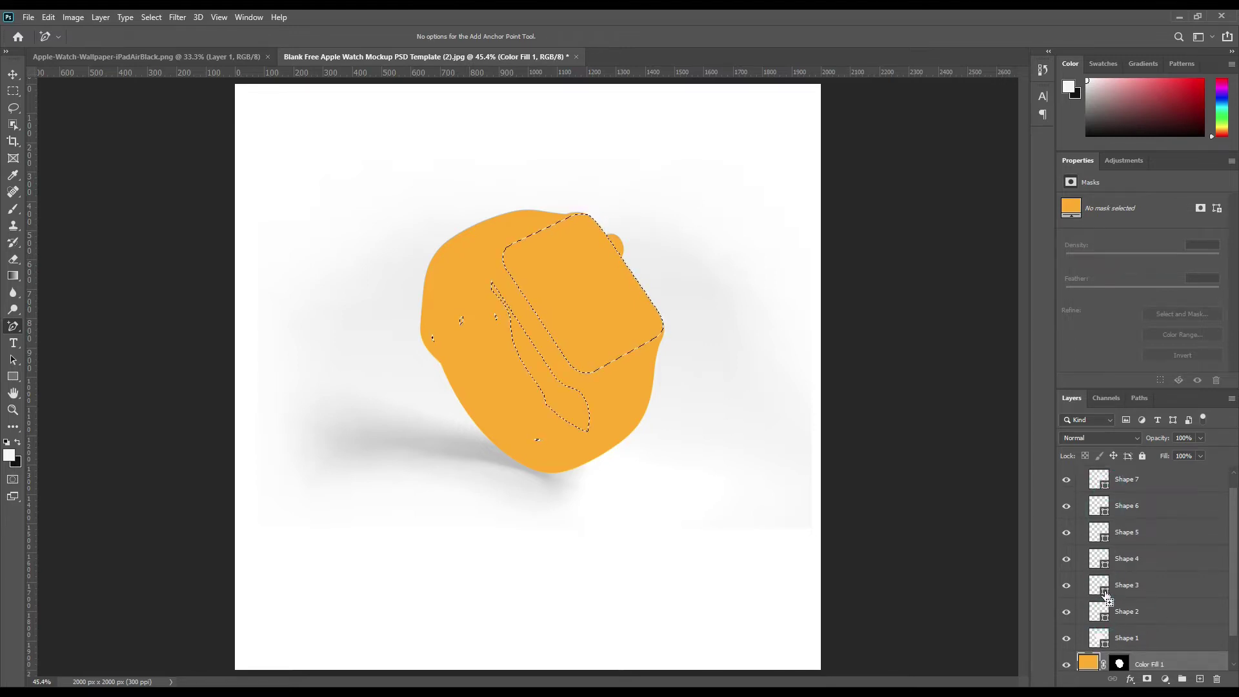
Fill the selected areas with black on Color Fill 1's layer mask and deselect
{"action": "scroll", "coordinate": [1158, 615], "scroll_direction": "down", "scroll_amount": 1}
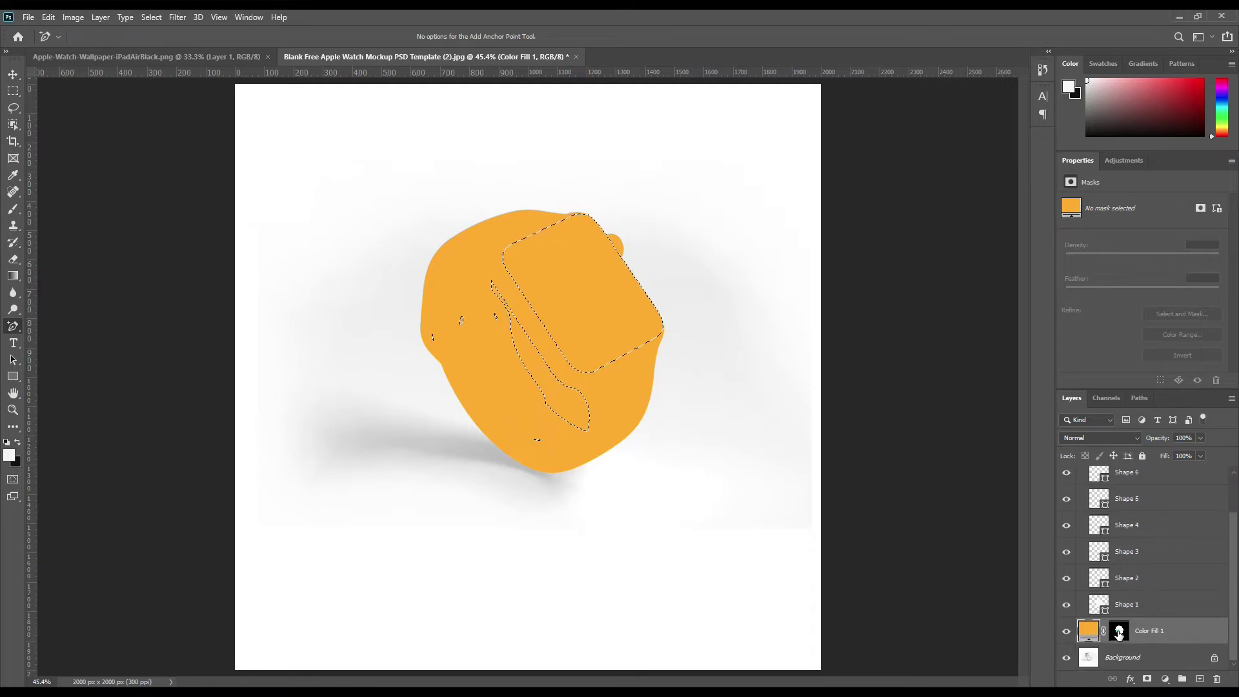
{"action": "left_click", "coordinate": [1119, 633]}
{"action": "key", "text": "x"}
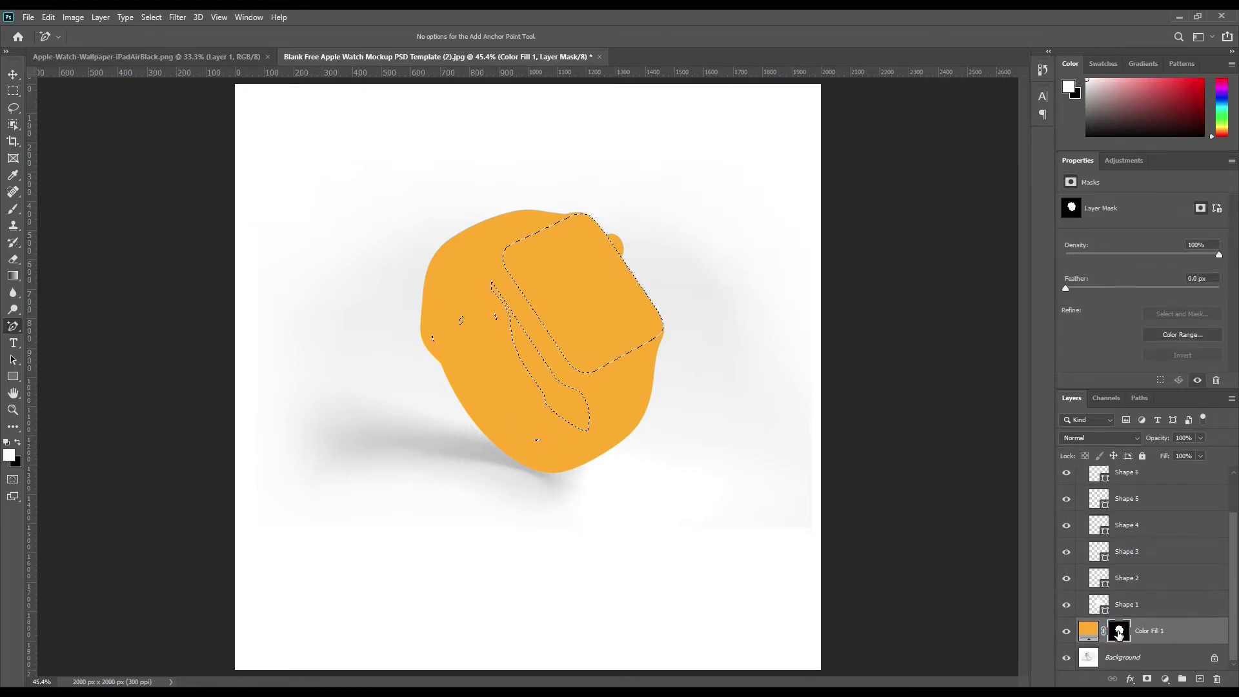
{"action": "key", "text": "Delete"}
{"action": "key", "text": "ctrl+d"}
Load Shape 7's screen outline as a selection
{"action": "scroll", "coordinate": [1162, 601], "scroll_direction": "up", "scroll_amount": 2}
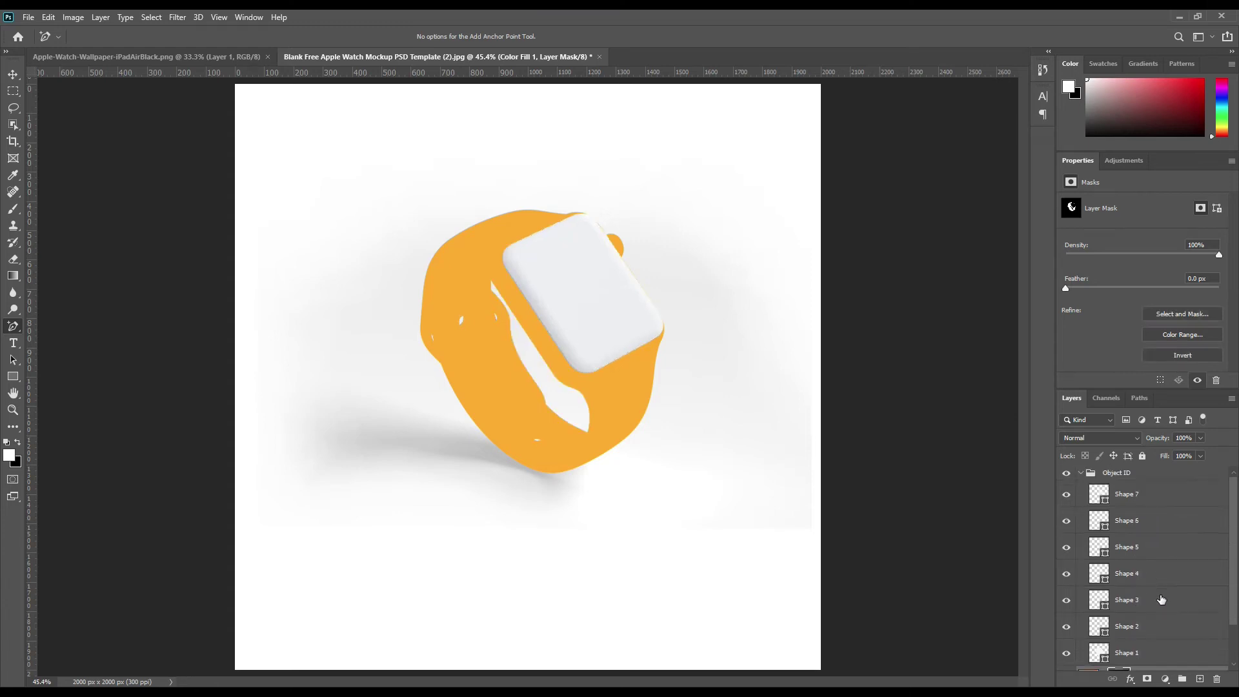
{"action": "left_click", "coordinate": [1104, 502], "text": "ctrl"}
{"action": "scroll", "coordinate": [1123, 555], "scroll_direction": "down", "scroll_amount": 2}
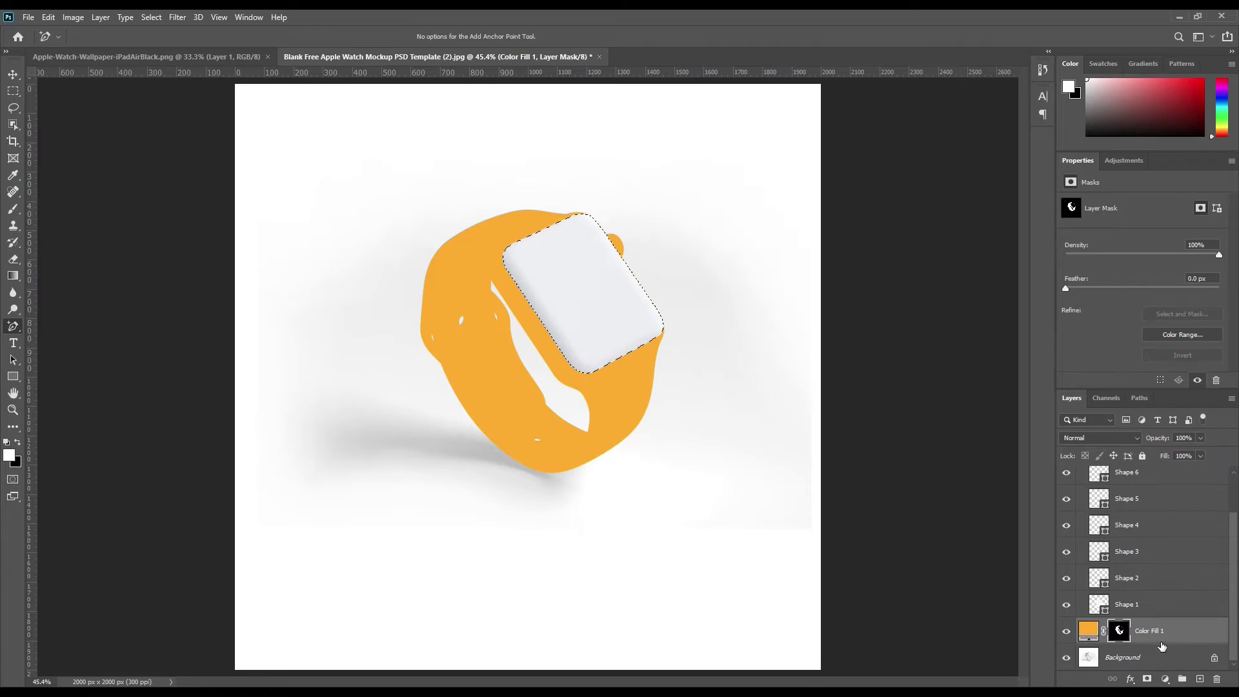
Deselect the screen outline and draw a rectangle about 492 by 602 px across the upper strap, filled with colour 1d1d1d
{"action": "key", "text": "ctrl+d"}
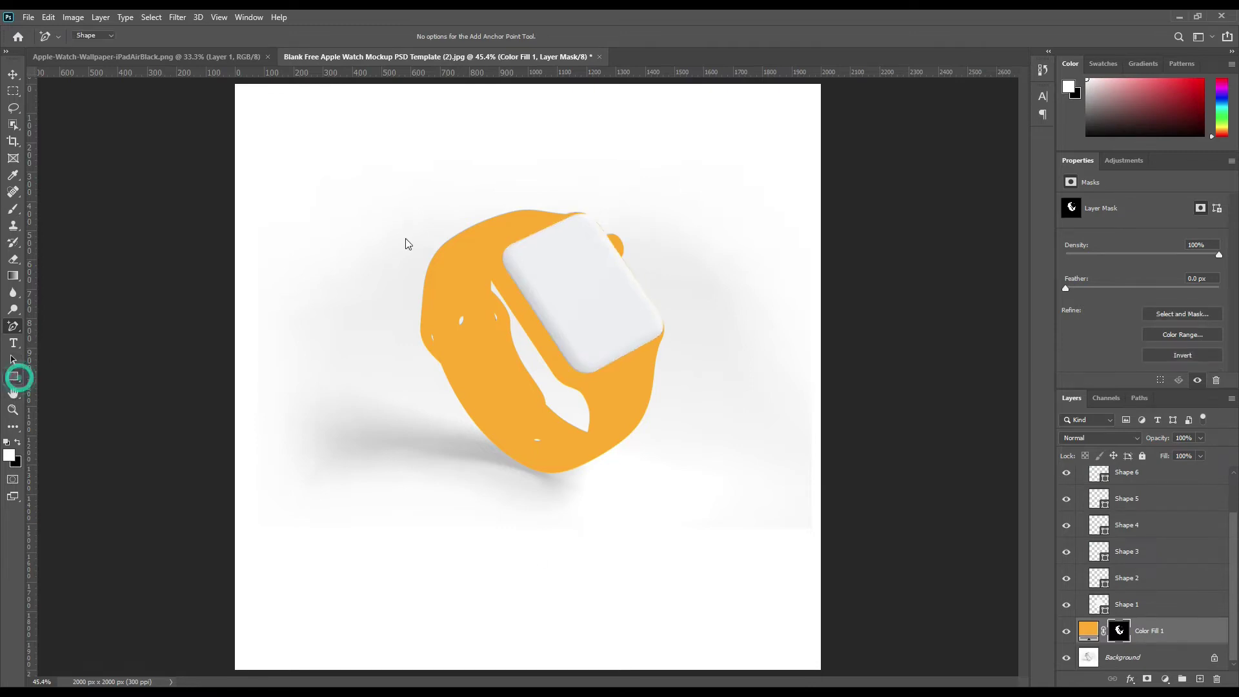
{"action": "left_click_drag", "start_coordinate": [391, 200], "coordinate": [534, 376]}
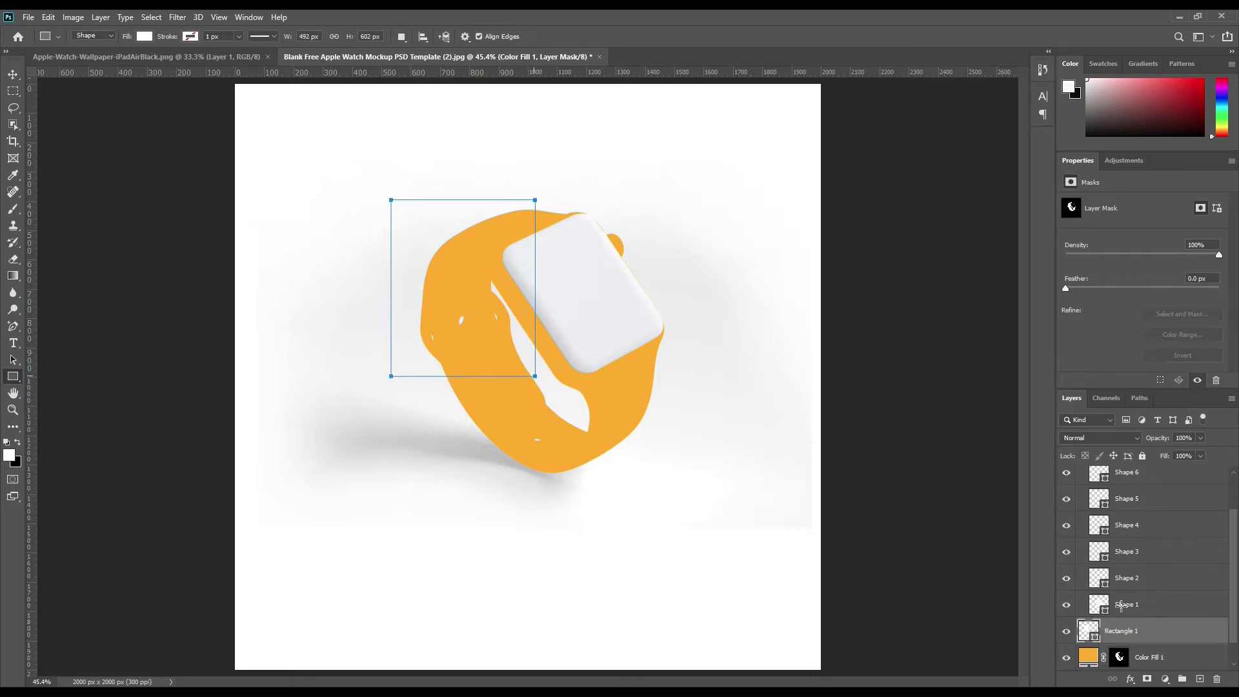
{"action": "double_click", "coordinate": [1097, 636]}
{"action": "left_click_drag", "start_coordinate": [671, 275], "coordinate": [600, 354]}
{"action": "left_click", "coordinate": [873, 196]}
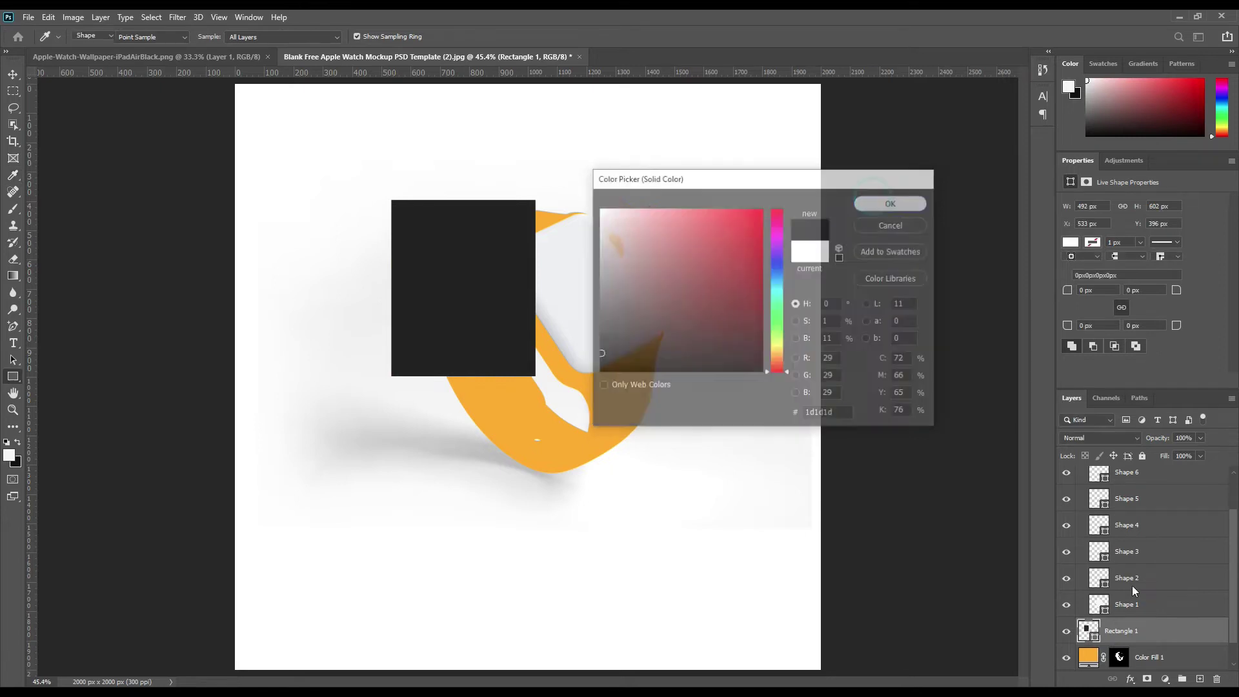
Convert the Rectangle 1 layer to a smart object and lower its opacity to 47%
{"action": "right_click", "coordinate": [1136, 631]}
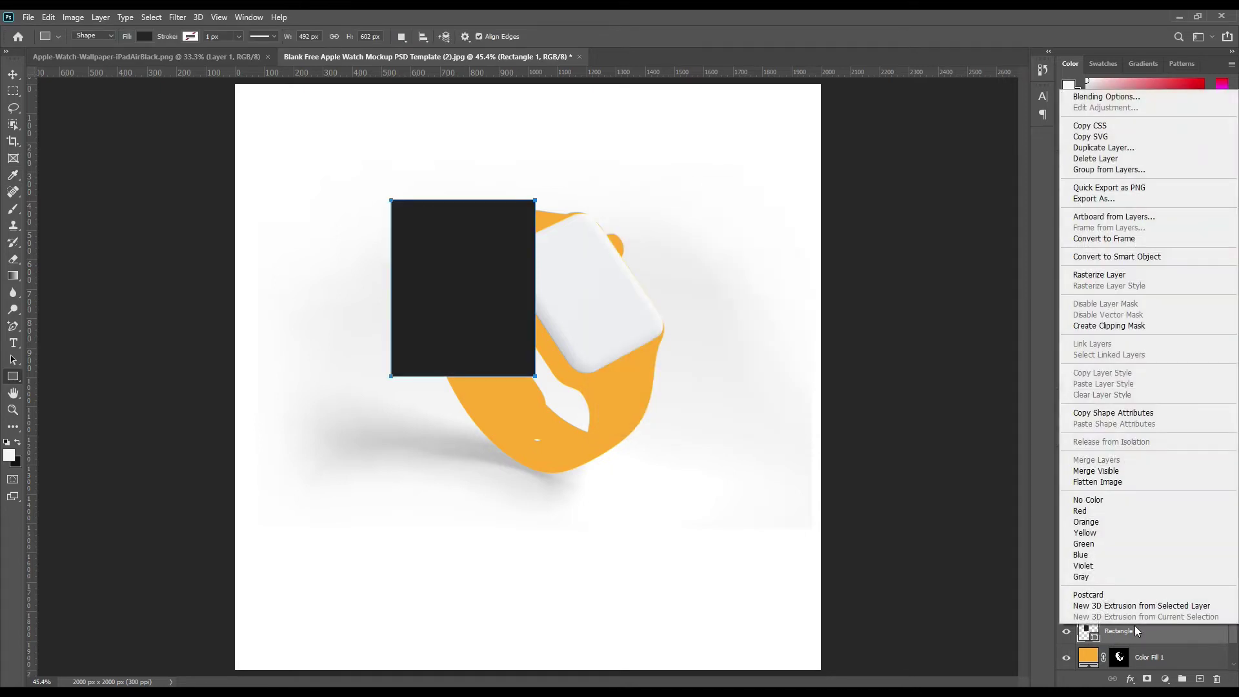
{"action": "left_click", "coordinate": [1123, 257]}
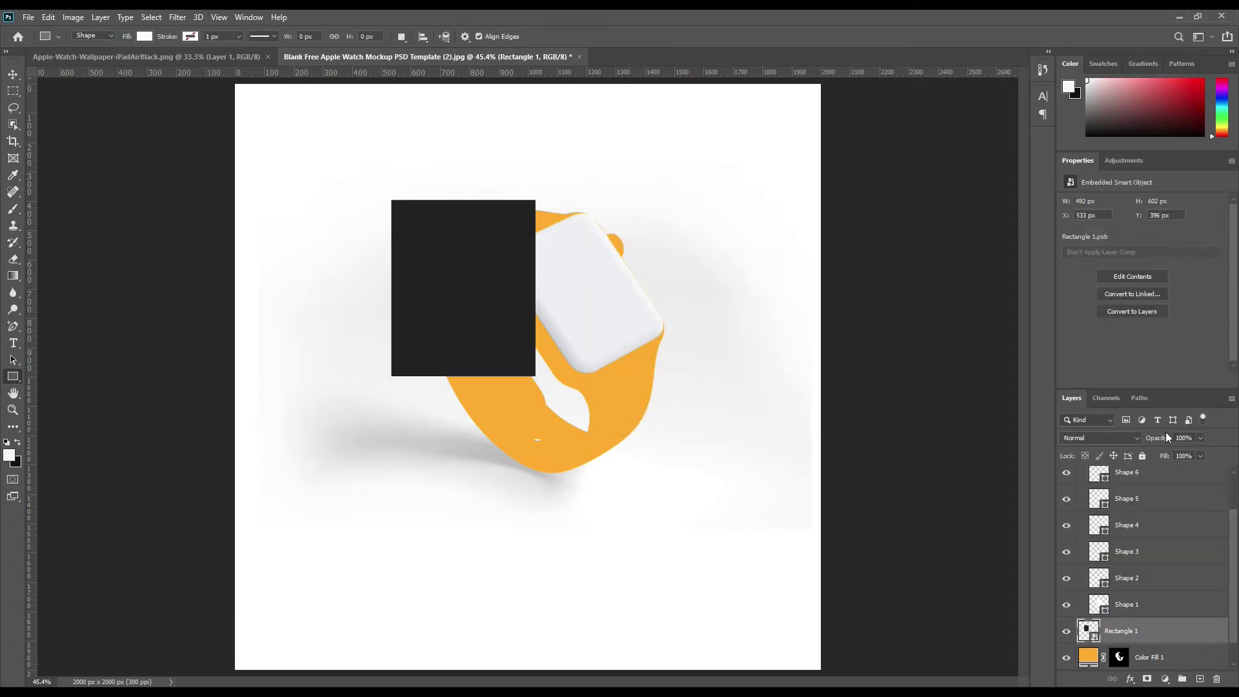
{"action": "left_click_drag", "start_coordinate": [1161, 442], "coordinate": [1127, 439]}
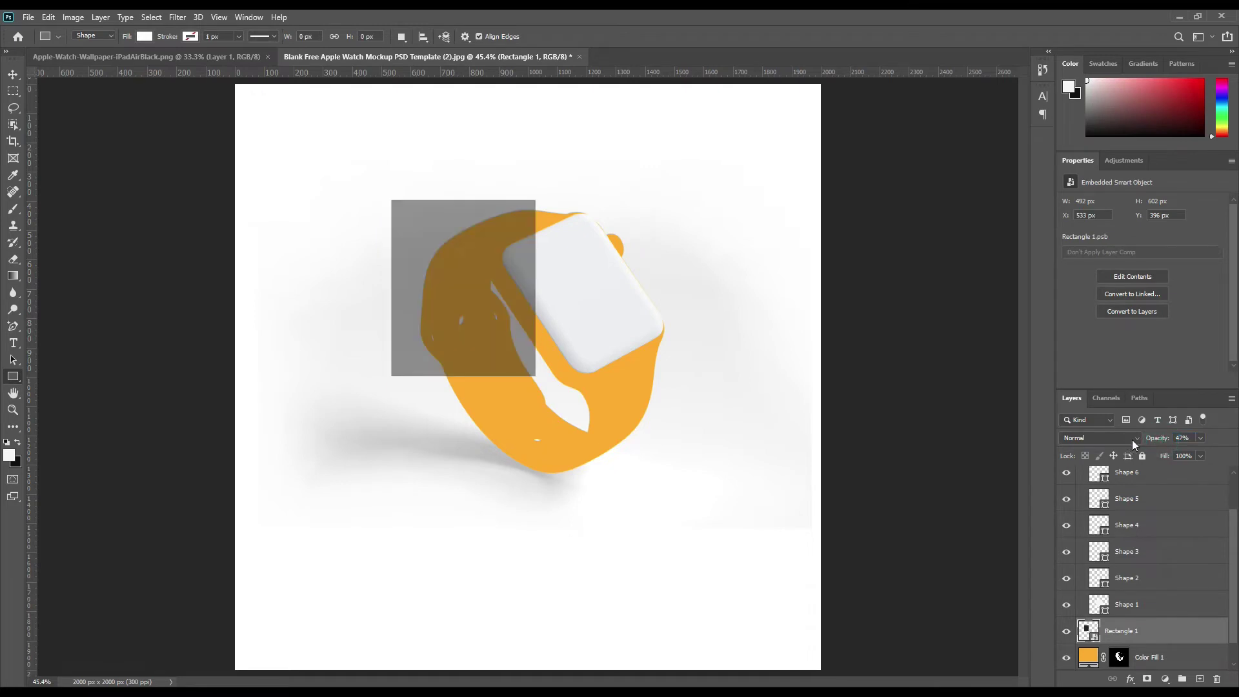
Scale the rectangle to about 76% and rotate it about -32° so that it lies over the watch screen
{"action": "key", "text": "ctrl+t"}
{"action": "left_click_drag", "start_coordinate": [535, 375], "coordinate": [705, 343]}
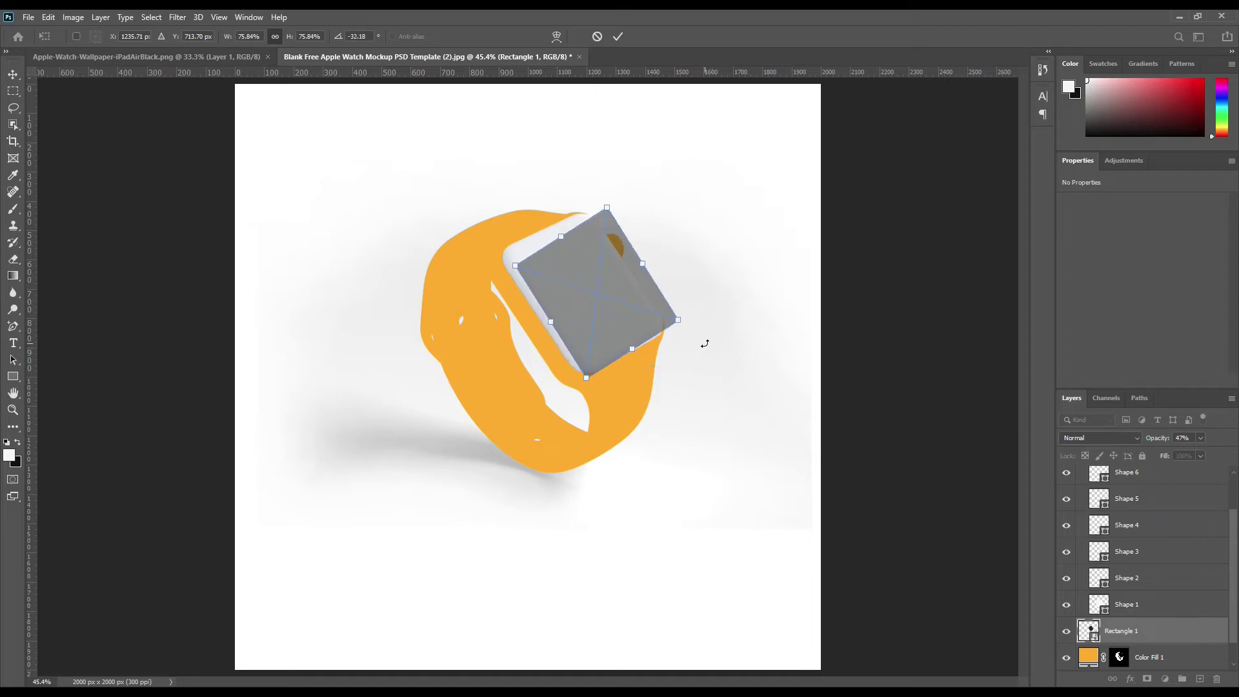
Distort the rectangle's four corners to match the watch screen's perspective, covering its rounded corners, and apply the transform
{"action": "key", "text": "ctrl+plus"}
{"action": "key", "text": "ctrl+plus"}
{"action": "key", "text": "ctrl+plus"}
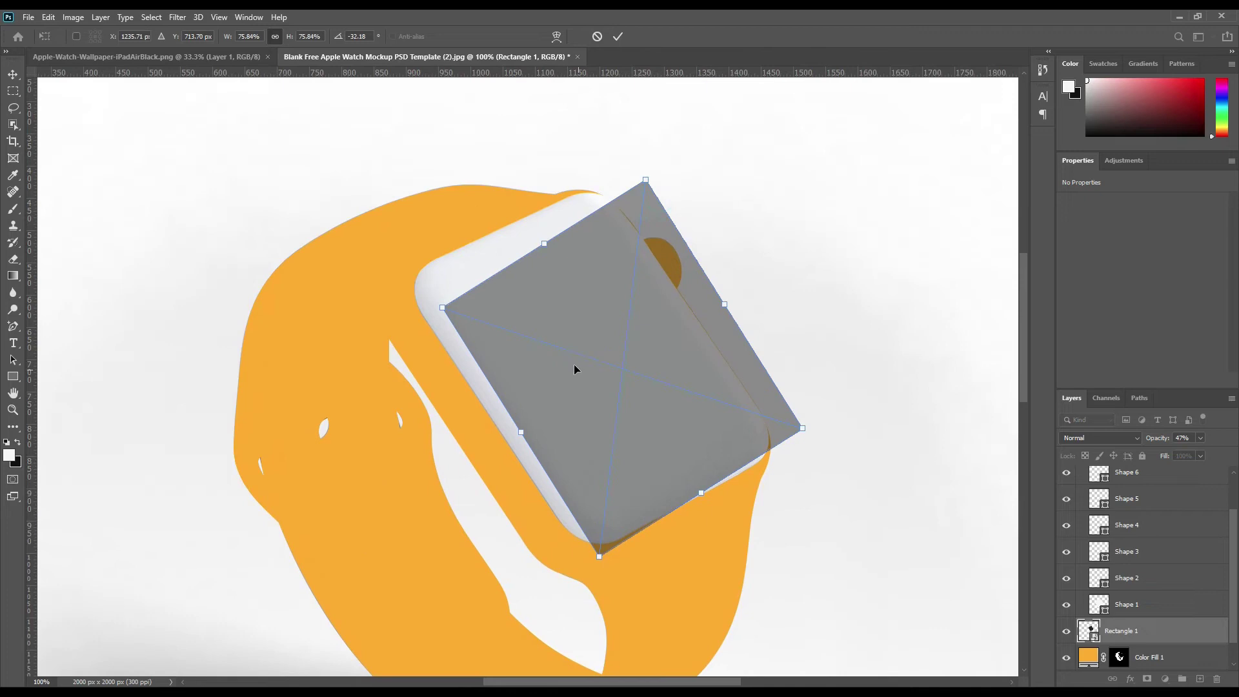
{"action": "right_click", "coordinate": [560, 326]}
{"action": "left_click", "coordinate": [636, 407]}
{"action": "left_click_drag", "start_coordinate": [441, 309], "coordinate": [388, 277]}
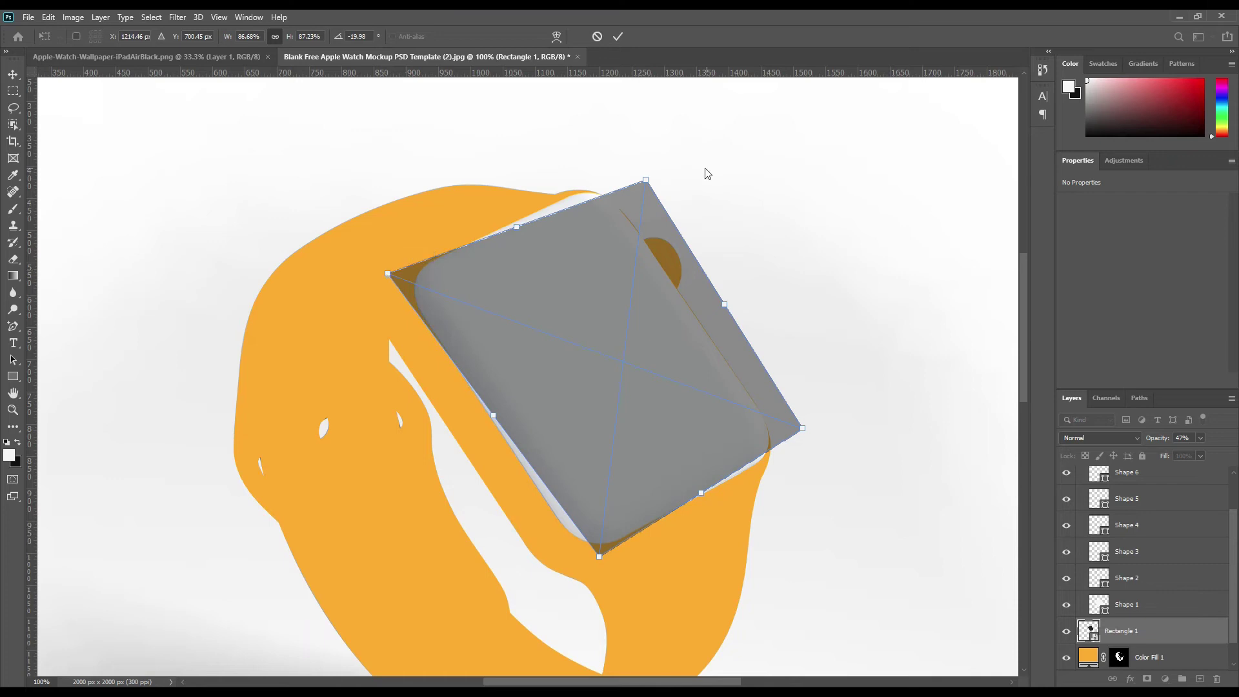
{"action": "left_click_drag", "start_coordinate": [642, 182], "coordinate": [600, 184]}
{"action": "left_click_drag", "start_coordinate": [804, 431], "coordinate": [788, 447]}
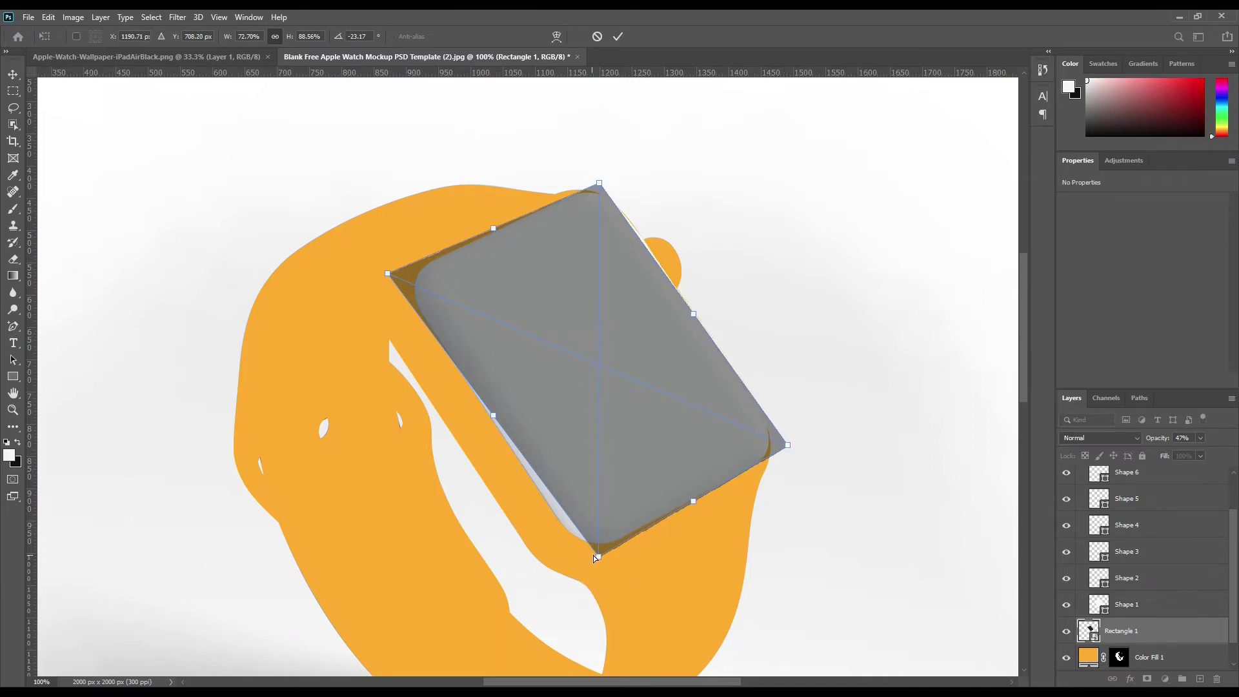
{"action": "left_click_drag", "start_coordinate": [598, 556], "coordinate": [586, 561]}
{"action": "left_click_drag", "start_coordinate": [787, 447], "coordinate": [787, 449]}
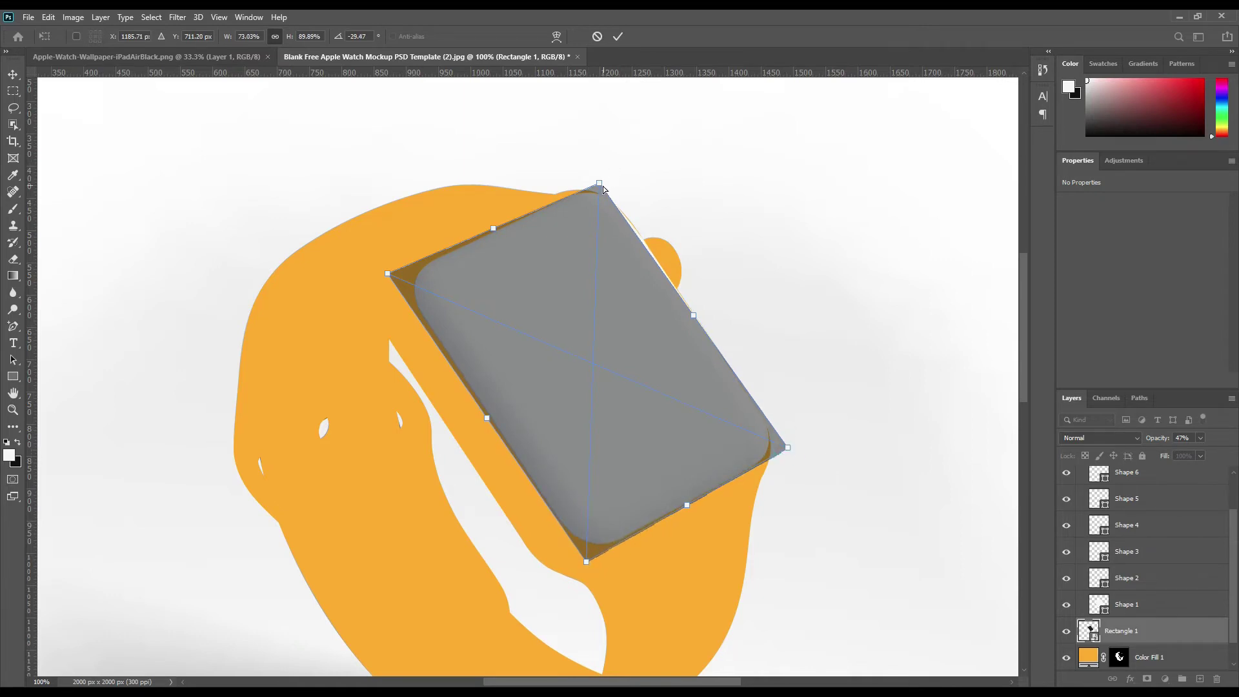
{"action": "left_click_drag", "start_coordinate": [599, 187], "coordinate": [604, 184]}
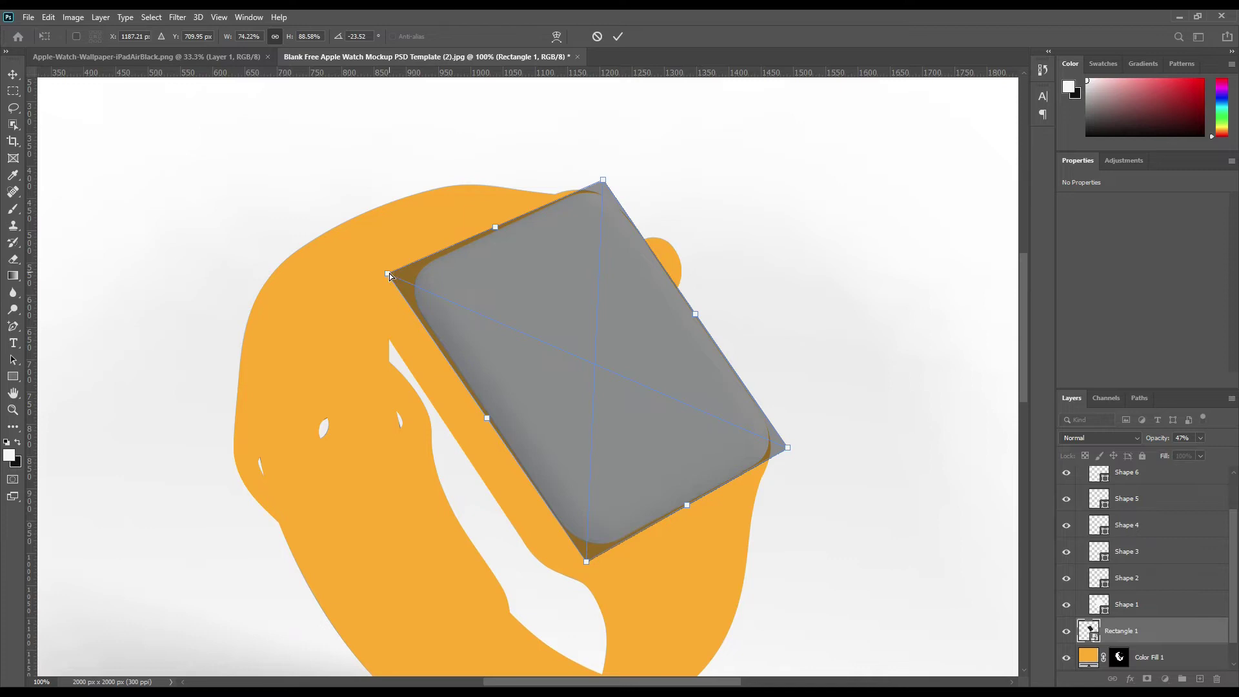
{"action": "left_click_drag", "start_coordinate": [387, 277], "coordinate": [395, 280]}
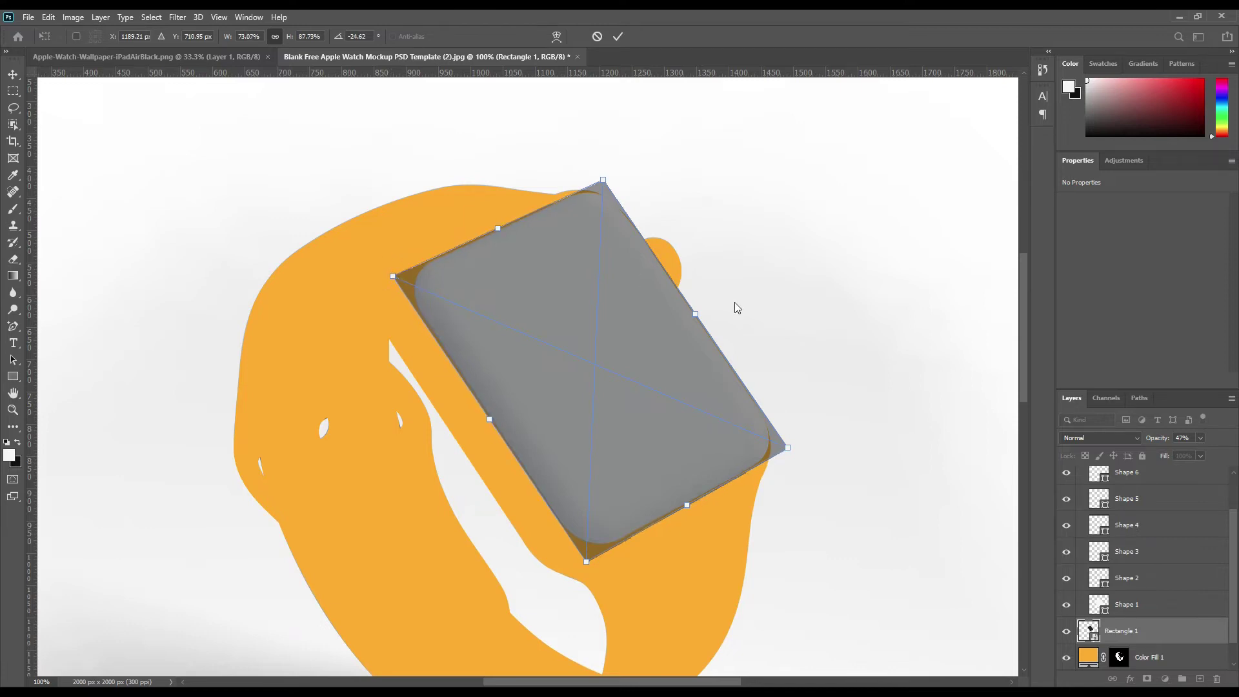
{"action": "left_click", "coordinate": [618, 37]}
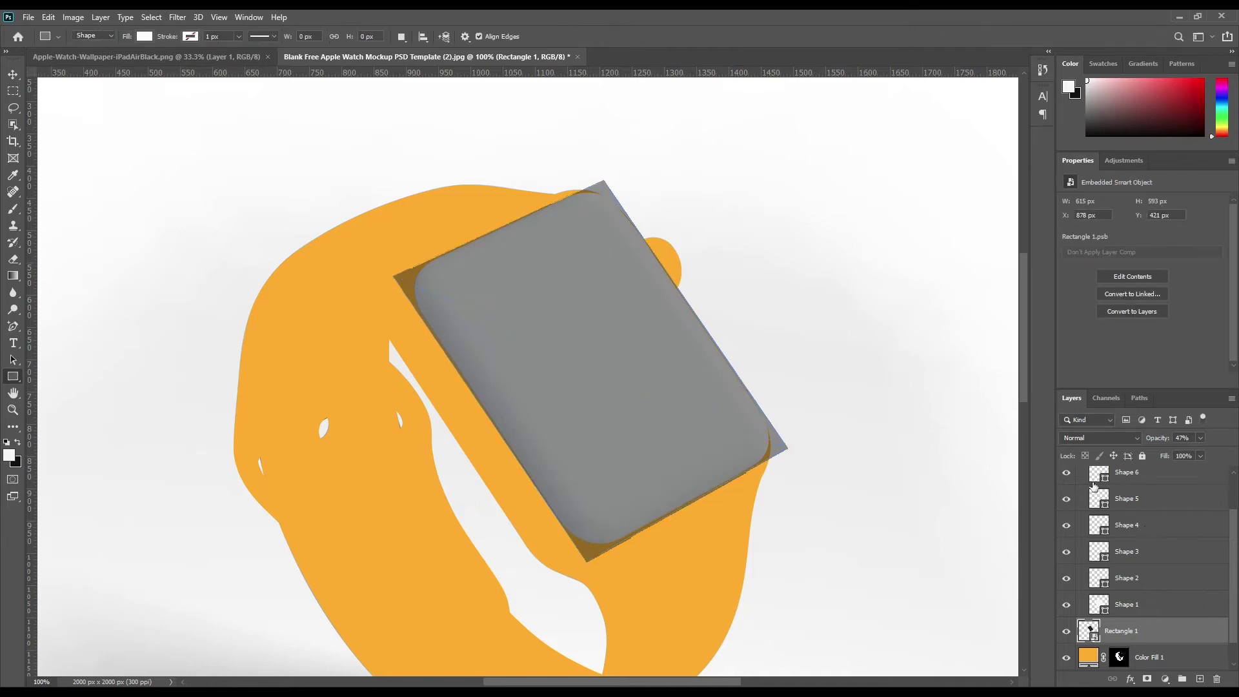
Raise the rectangle's opacity to 100% and mask it with a selection loaded from Shape 7's screen outline
{"action": "left_click", "coordinate": [1149, 438]}
{"action": "left_click", "coordinate": [1104, 609], "text": "ctrl"}
{"action": "scroll", "coordinate": [1104, 581], "scroll_direction": "up", "scroll_amount": 2}
{"action": "left_click", "coordinate": [1104, 496], "text": "ctrl"}
{"action": "scroll", "coordinate": [1155, 603], "scroll_direction": "down", "scroll_amount": 2}
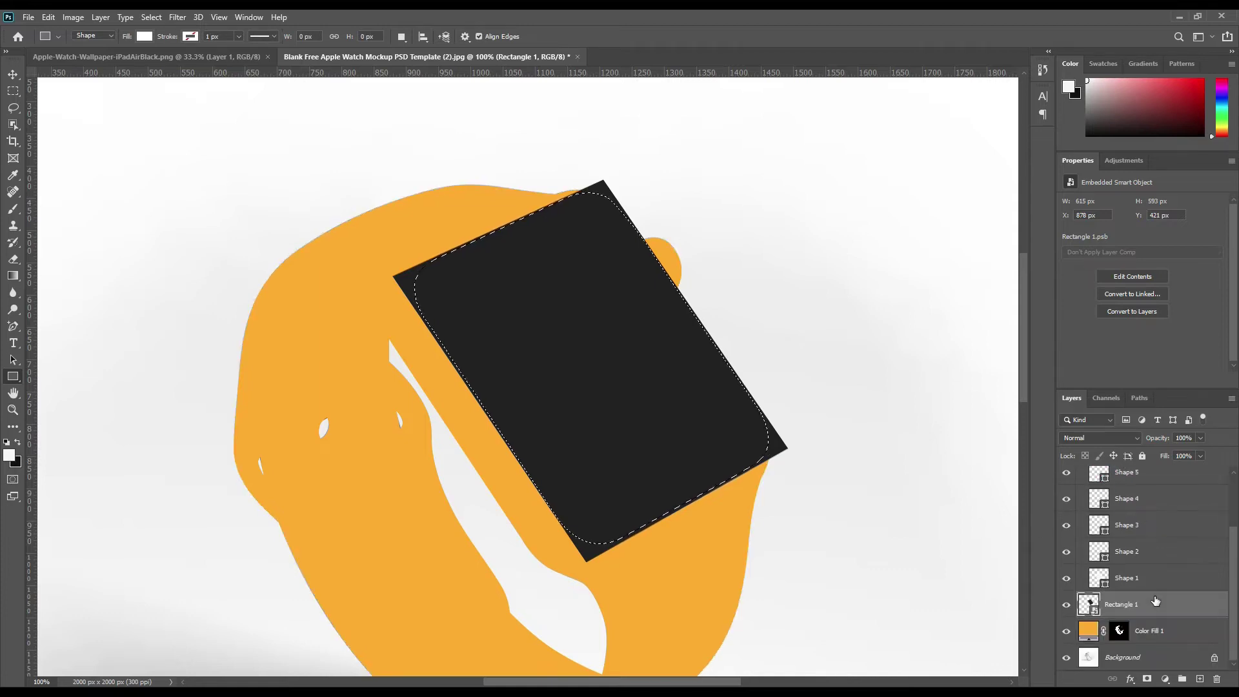
{"action": "left_click", "coordinate": [1148, 678]}
Collapse the Object ID layer group
{"action": "scroll", "coordinate": [1136, 542], "scroll_direction": "up", "scroll_amount": 3}
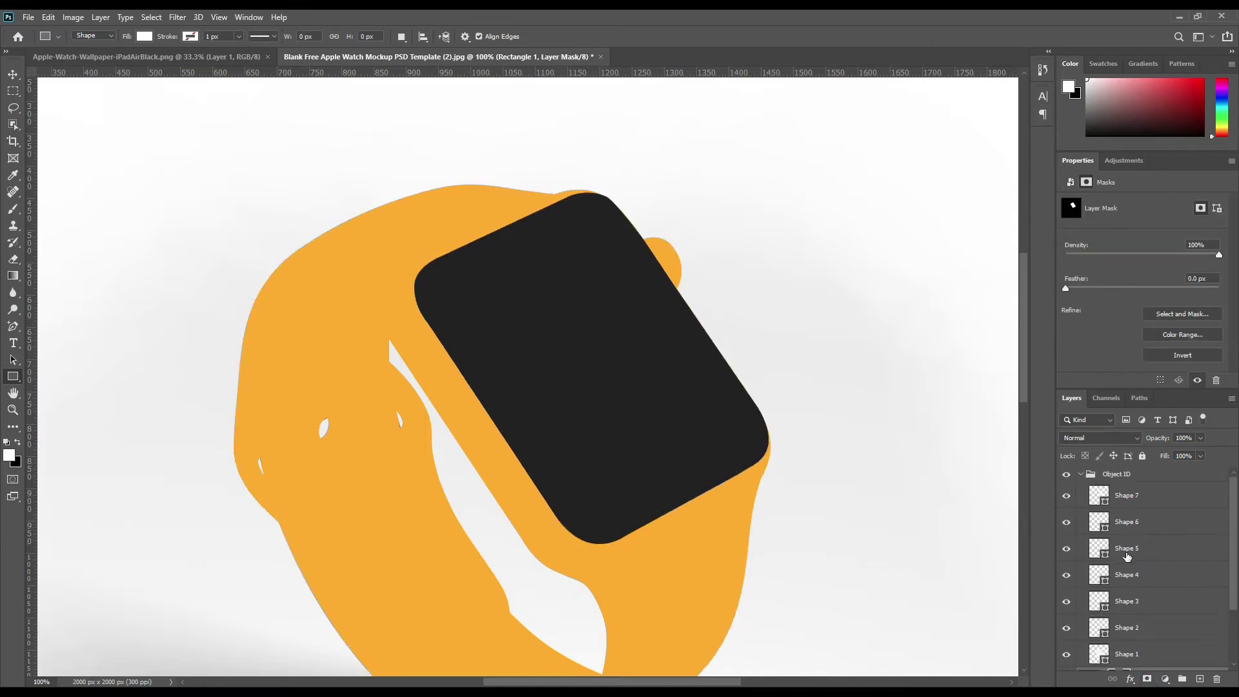
{"action": "left_click", "coordinate": [1083, 474]}
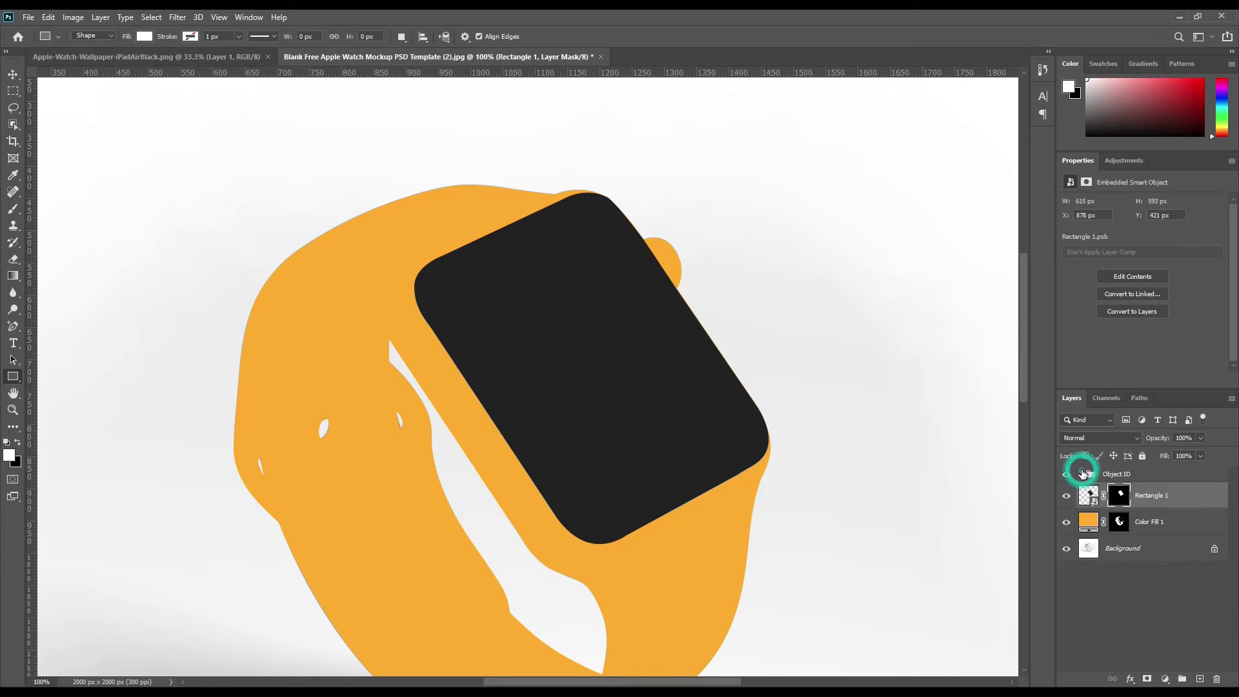
{"action": "left_click", "coordinate": [1119, 607]}
Open the Rectangle 1 smart object's contents and bring in the wallpaper layer from Apple-Watch-Wallpaper-iPadAirBlack.png
{"action": "double_click", "coordinate": [1090, 497]}
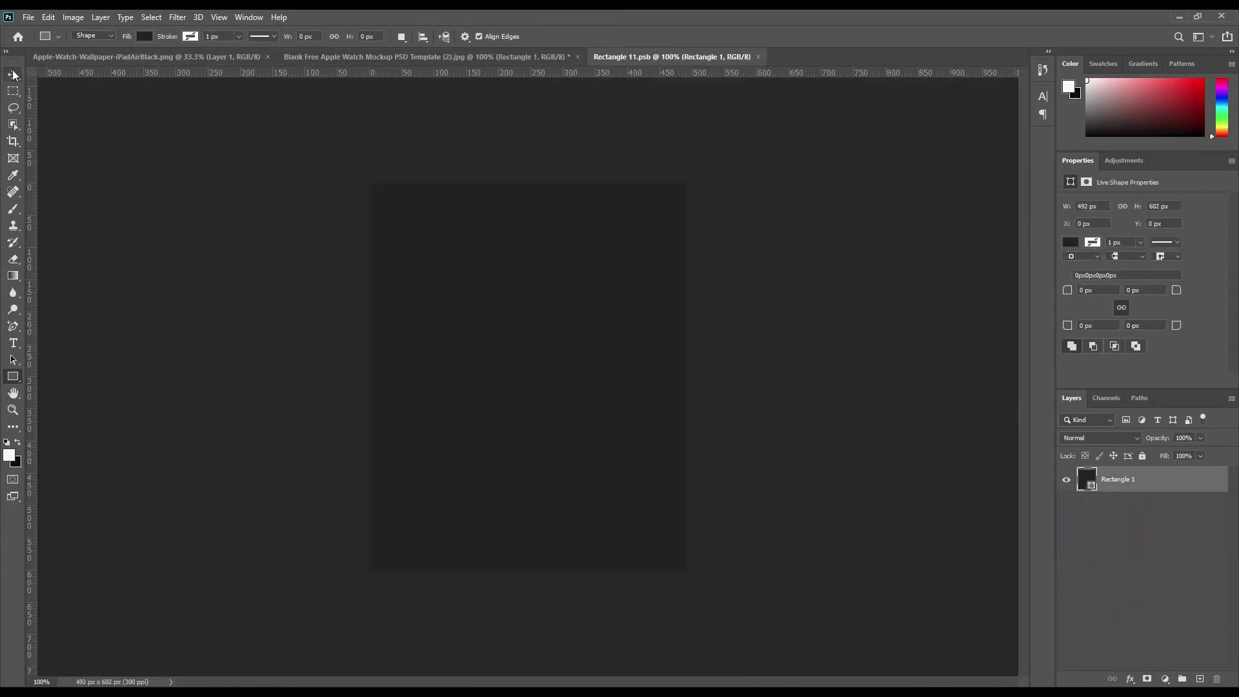
{"action": "left_click", "coordinate": [13, 75]}
{"action": "left_click", "coordinate": [67, 58]}
{"action": "left_click_drag", "start_coordinate": [1104, 479], "coordinate": [550, 342]}
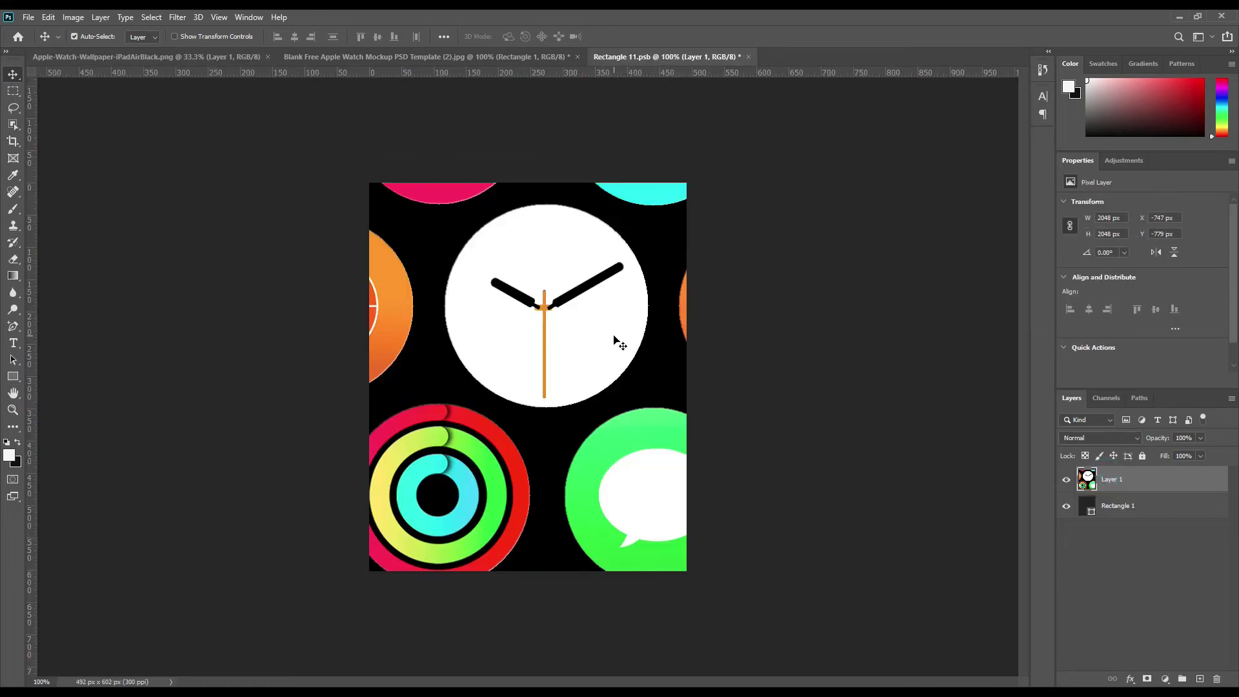
Scale the wallpaper to about 30.66%, centre it on the smart object's canvas and apply the transform
{"action": "key", "text": "ctrl+t"}
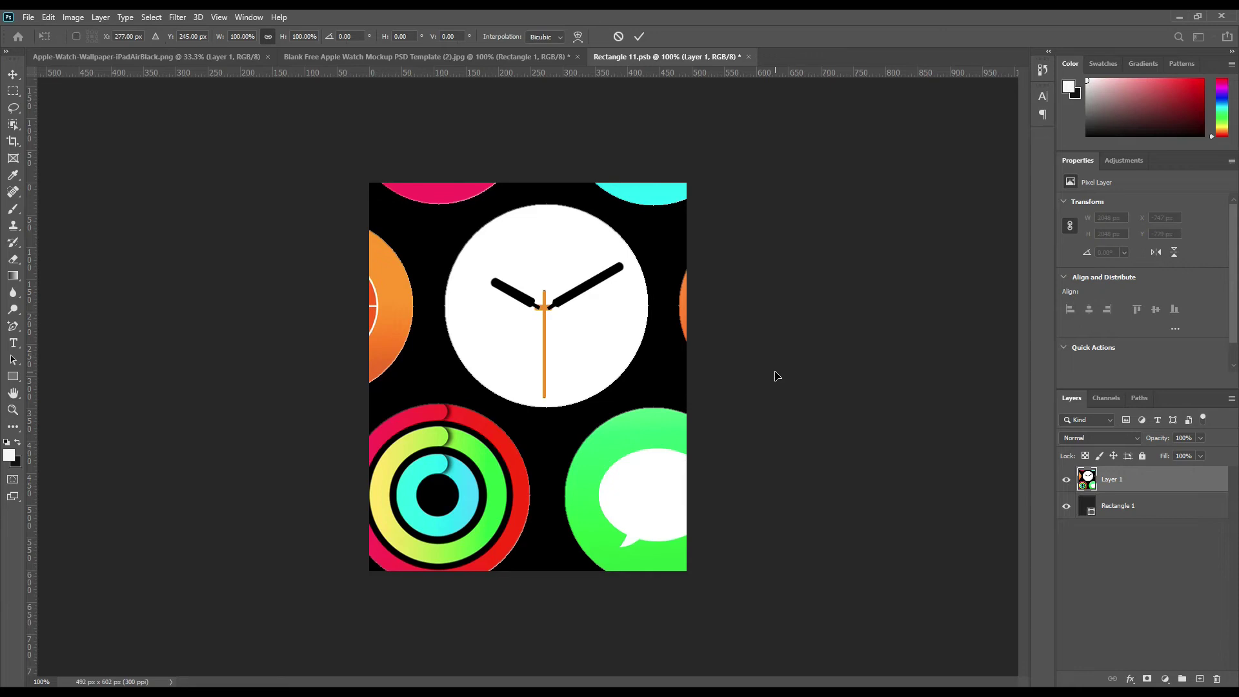
{"action": "key", "text": "ctrl+minus"}
{"action": "left_click_drag", "start_coordinate": [874, 356], "coordinate": [623, 457]}
{"action": "left_click_drag", "start_coordinate": [673, 387], "coordinate": [570, 385]}
{"action": "left_click_drag", "start_coordinate": [521, 436], "coordinate": [576, 431]}
{"action": "left_click", "coordinate": [637, 38]}
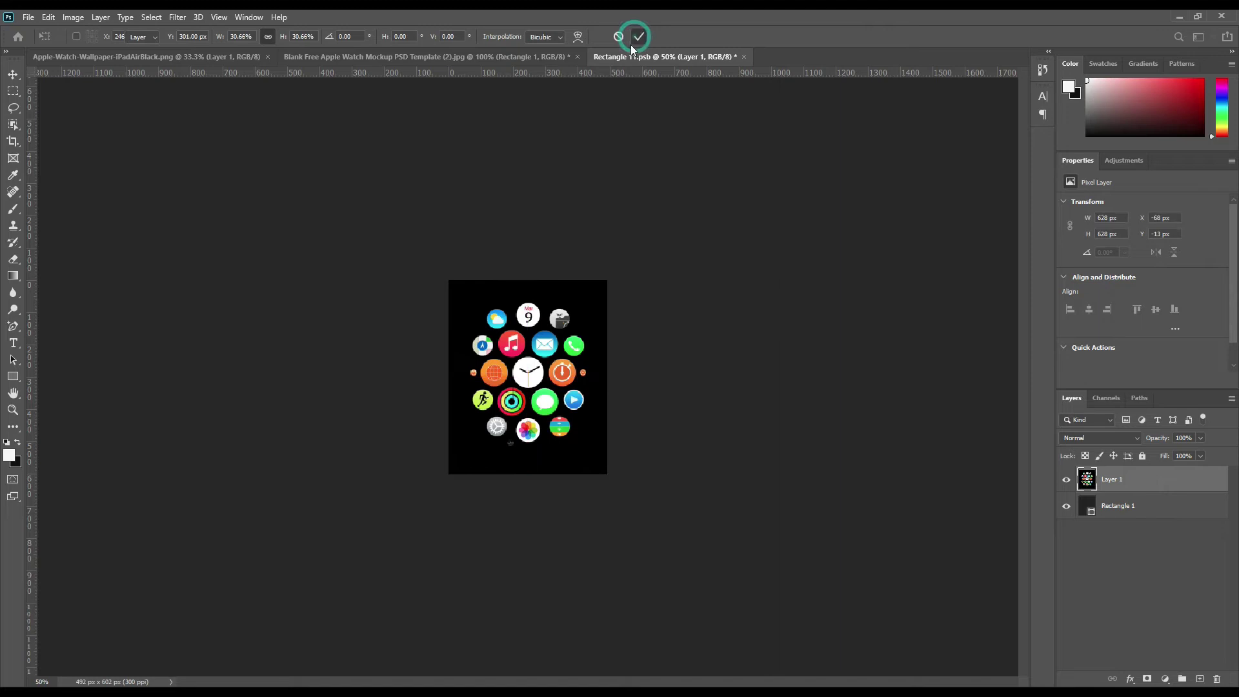
Save the smart object's contents and return to the watch mockup document, fitted in view
{"action": "left_click", "coordinate": [28, 17]}
{"action": "left_click", "coordinate": [66, 161]}
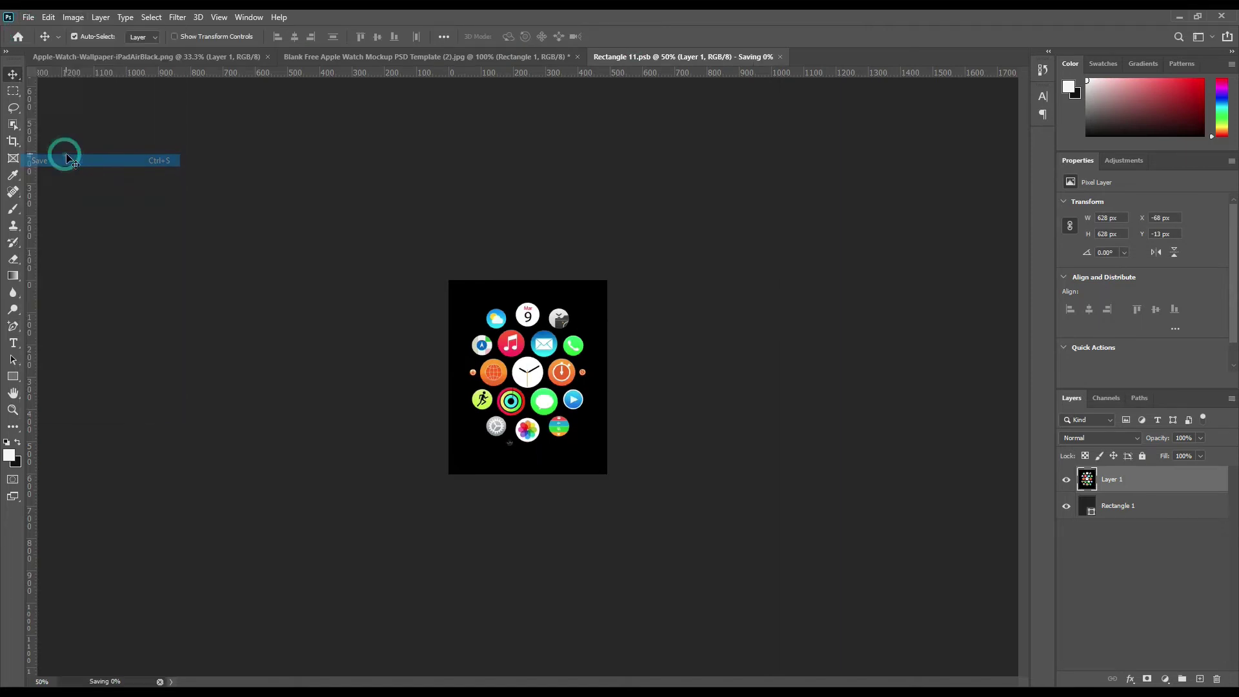
{"action": "left_click", "coordinate": [411, 58]}
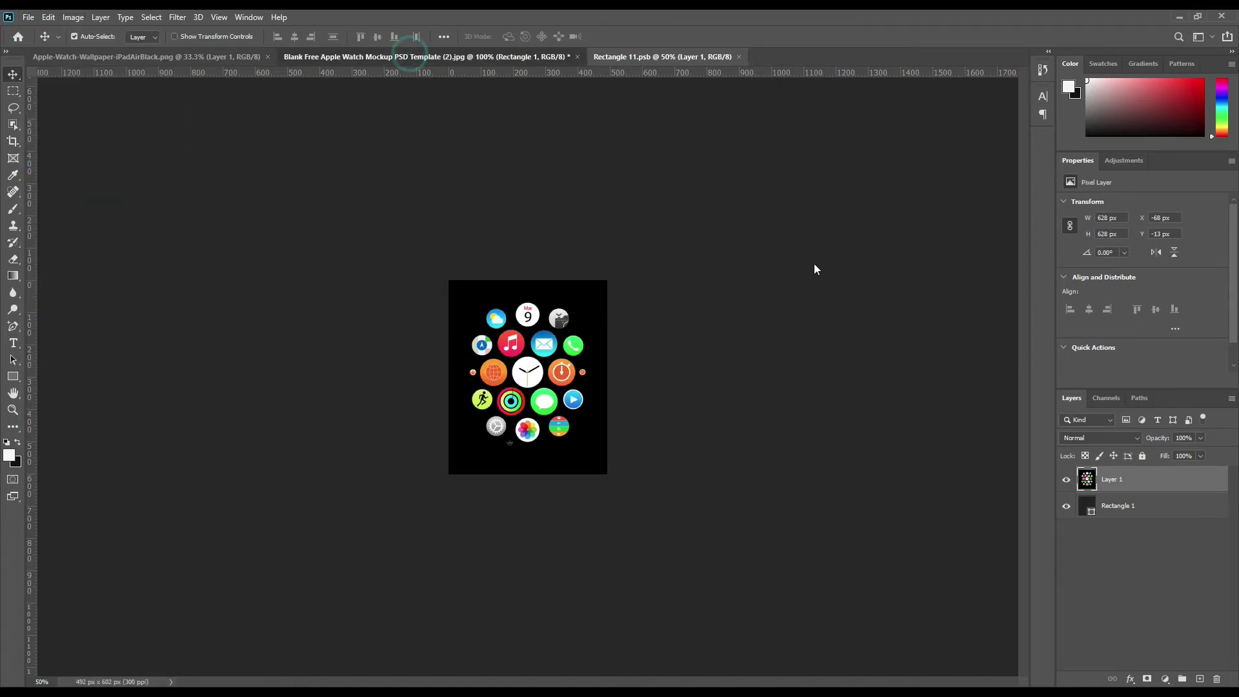
{"action": "key", "text": "ctrl"}
{"action": "key", "text": "ctrl+0"}
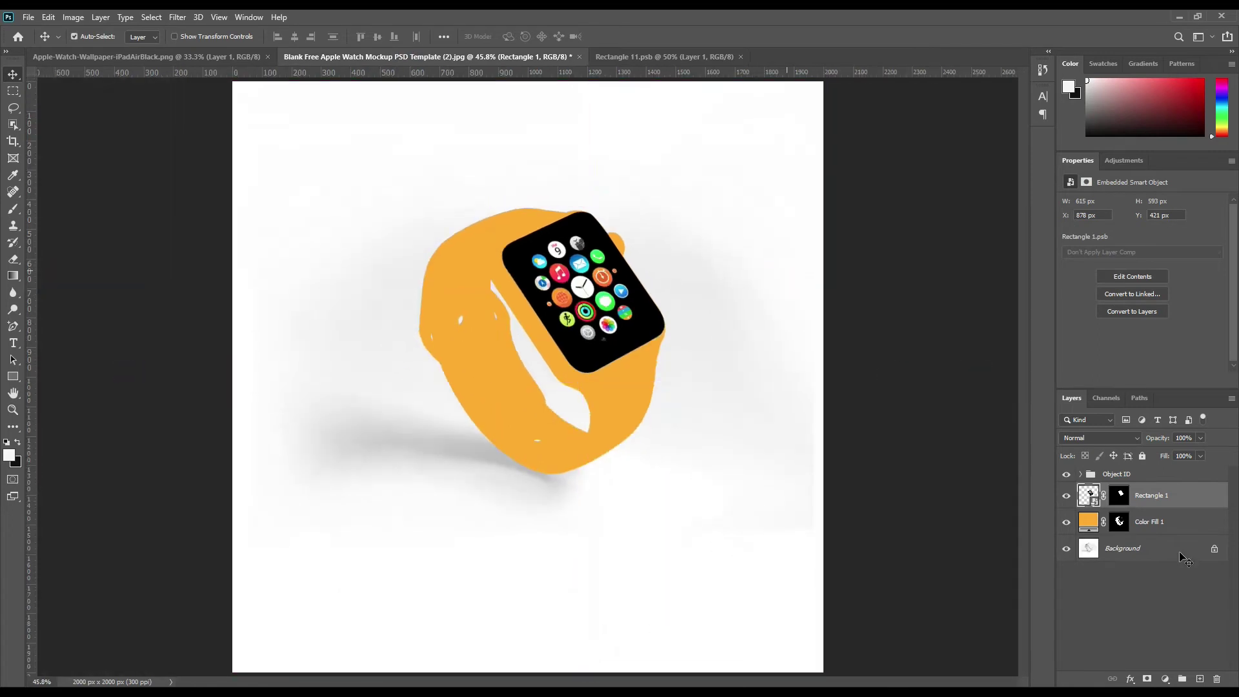
Copy the area of Color Fill 1's mask from the Background to a new layer and place it above Color Fill 1
{"action": "left_click", "coordinate": [1119, 522], "text": "ctrl"}
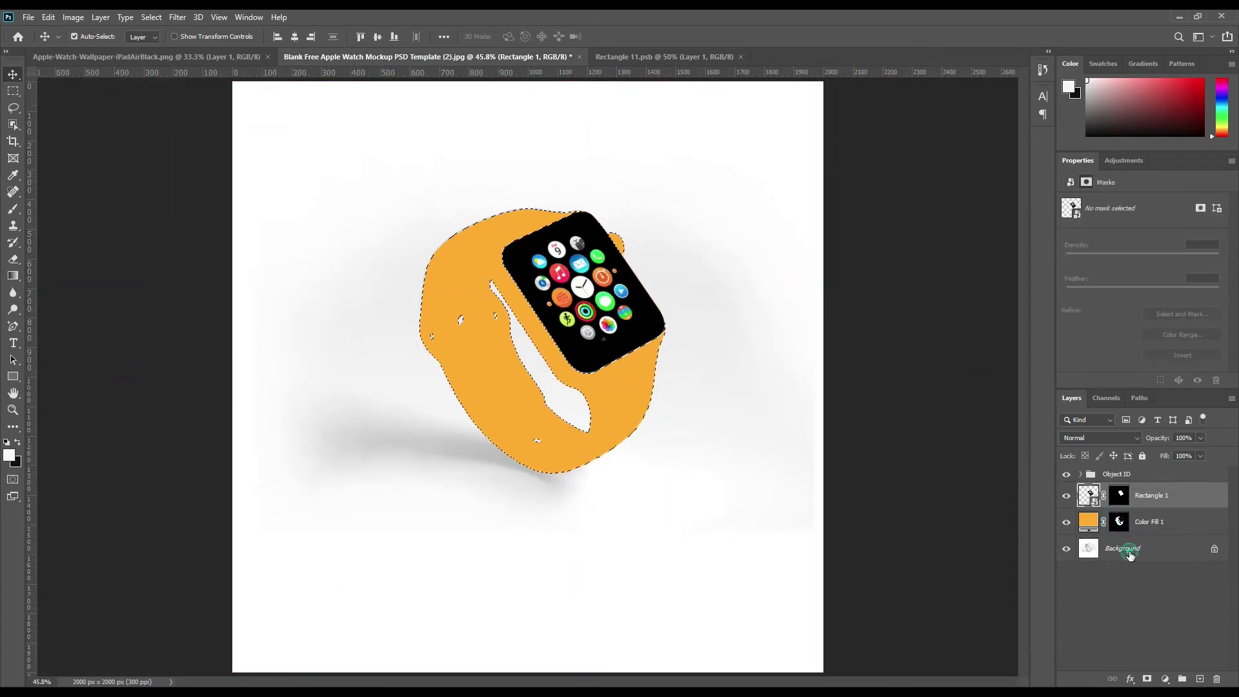
{"action": "left_click", "coordinate": [1129, 554]}
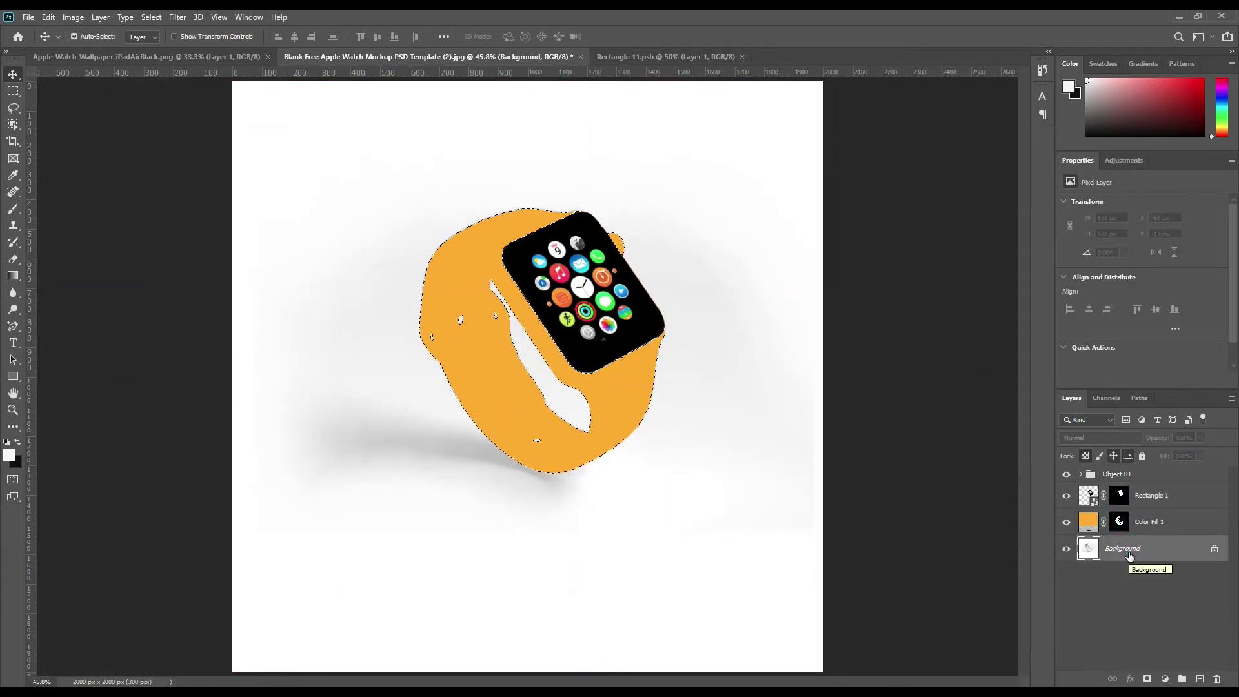
{"action": "left_click", "coordinate": [1138, 555]}
{"action": "key", "text": "ctrl+j"}
{"action": "left_click_drag", "start_coordinate": [1138, 555], "coordinate": [1153, 522]}
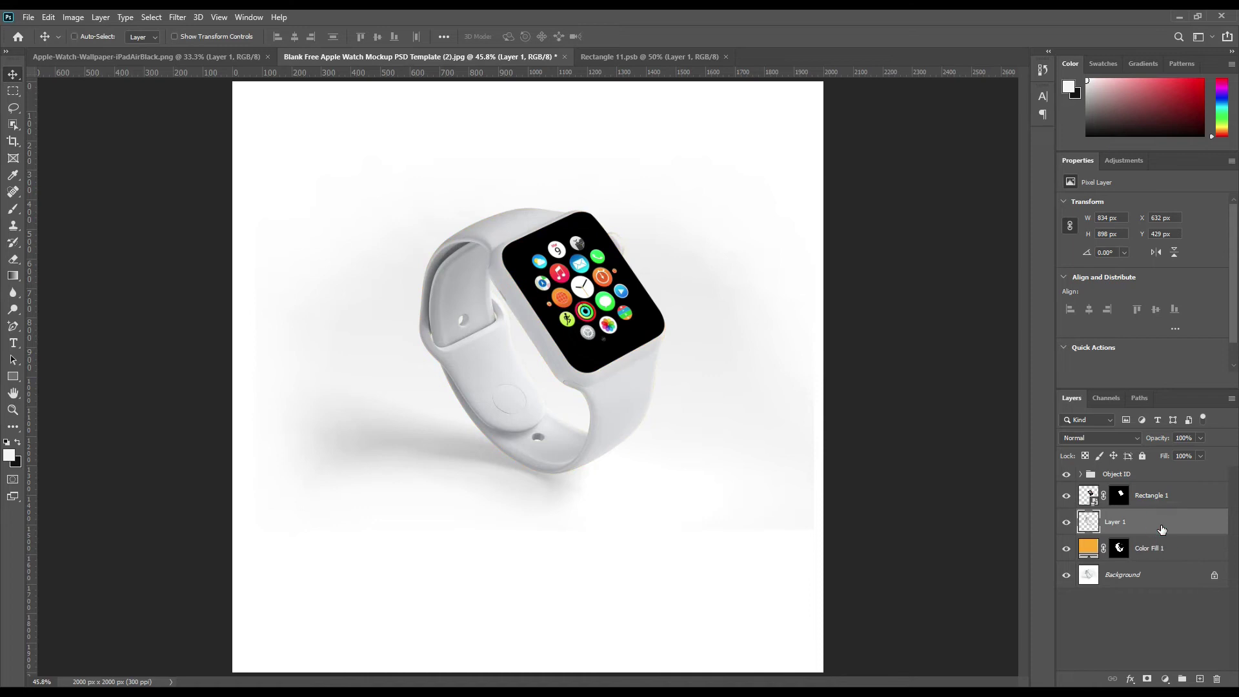
Duplicate the copied watch layer twice and name the three layers Shadow, Midtone and Light from lowest to highest
{"action": "key", "text": "ctrl+j"}
{"action": "key", "text": "ctrl+j"}
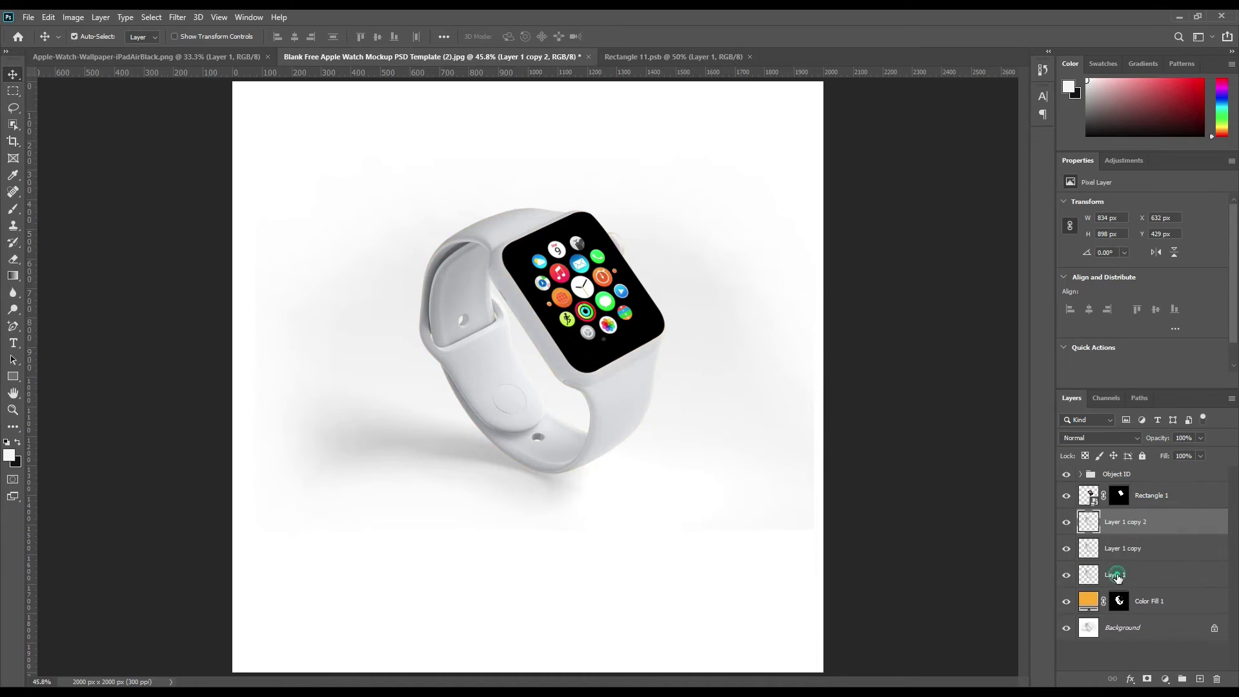
{"action": "double_click", "coordinate": [1120, 574]}
{"action": "type", "text": "D"}
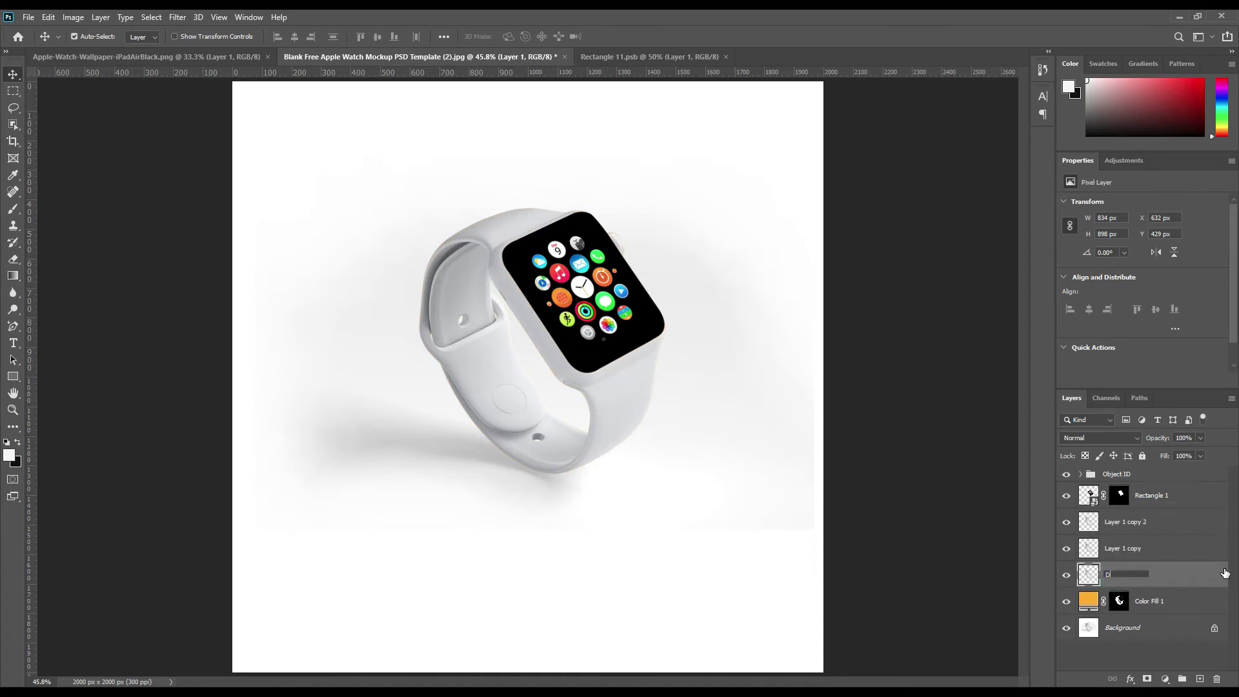
{"action": "key", "text": "Return"}
{"action": "double_click", "coordinate": [1134, 551]}
{"action": "type", "text": "Midtone"}
{"action": "key", "text": "Return"}
{"action": "double_click", "coordinate": [1127, 523]}
{"action": "type", "text": "Light"}
{"action": "key", "text": "Return"}
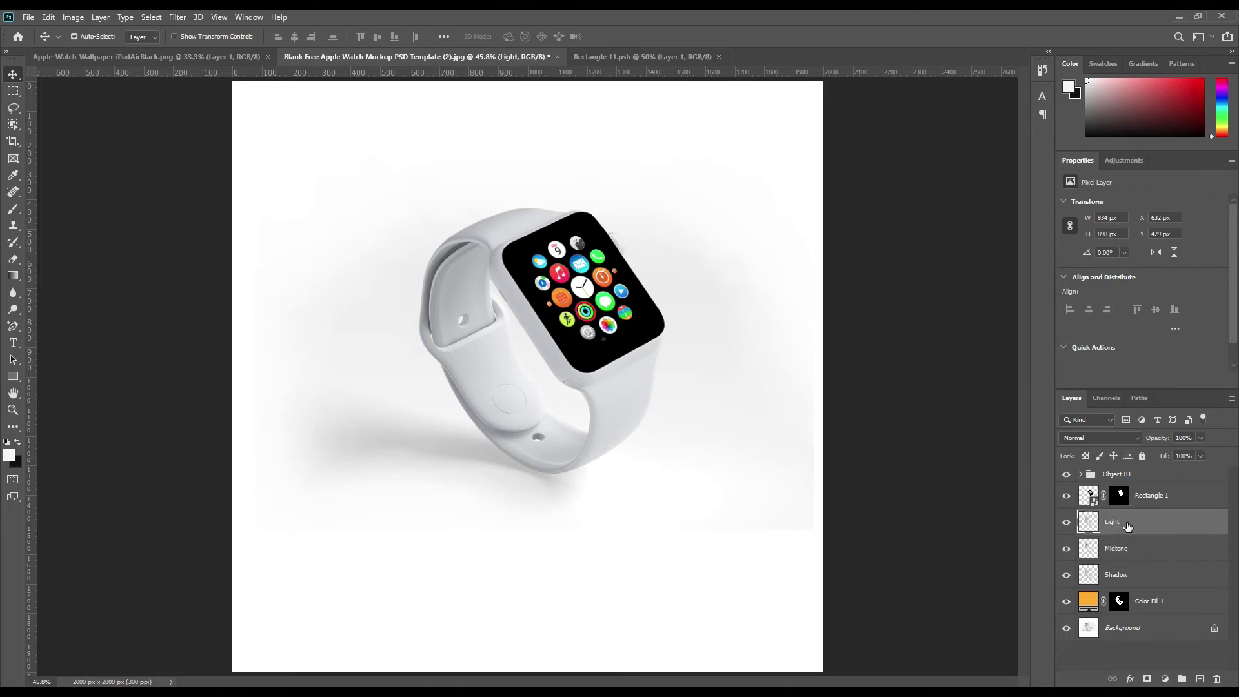
Hide the Light and Midtone layers and set the Shadow layer's blend mode to Linear Burn
{"action": "left_click", "coordinate": [1069, 522]}
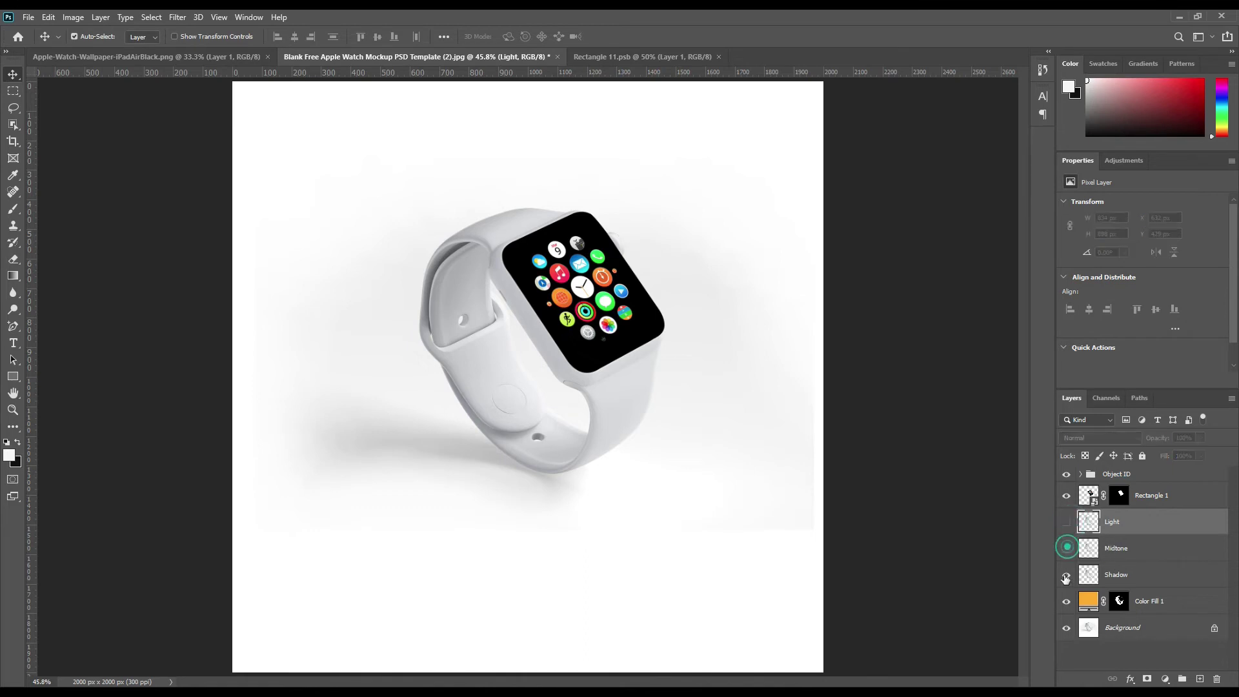
{"action": "left_click", "coordinate": [1084, 574]}
{"action": "left_click", "coordinate": [1100, 438]}
{"action": "left_click", "coordinate": [1090, 434]}
Show the Midtone layer and set its blend mode to Linear Dodge (Add)
{"action": "left_click", "coordinate": [1064, 546]}
{"action": "left_click", "coordinate": [1142, 545]}
{"action": "left_click", "coordinate": [1108, 438]}
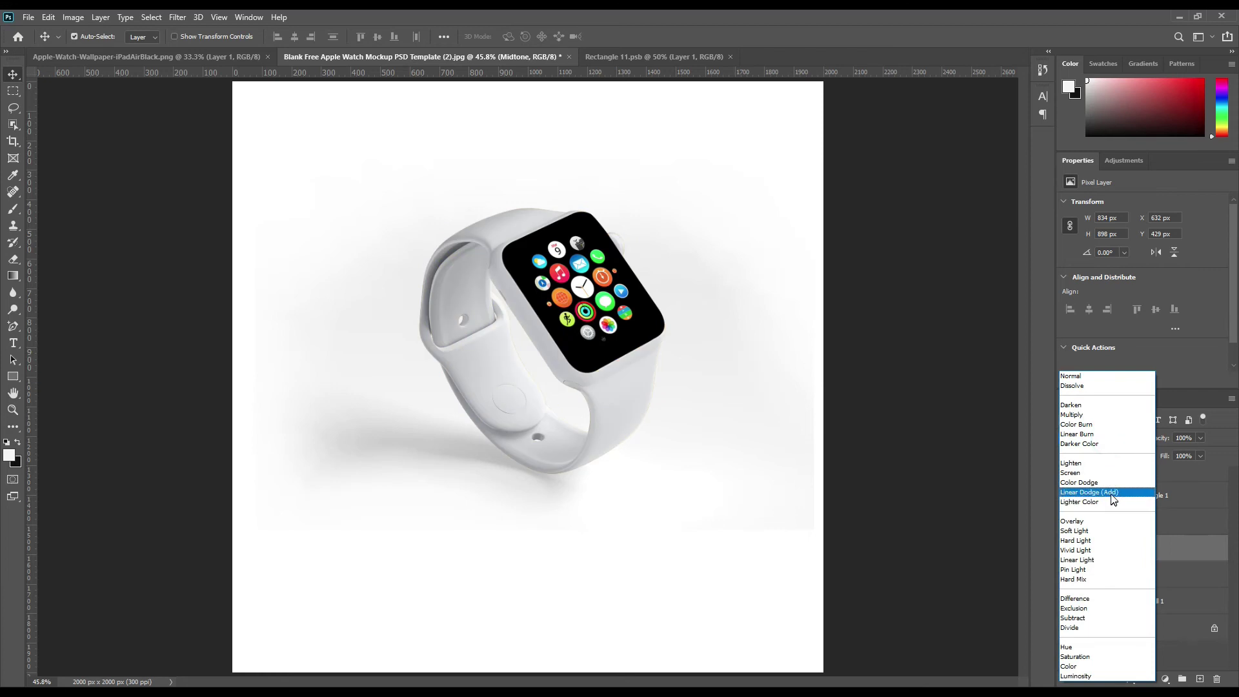
{"action": "left_click", "coordinate": [1114, 491]}
Apply Levels to the Midtone layer with input black at 198 and output white at 86
{"action": "left_click", "coordinate": [68, 18]}
{"action": "mouse_move", "coordinate": [107, 50]}
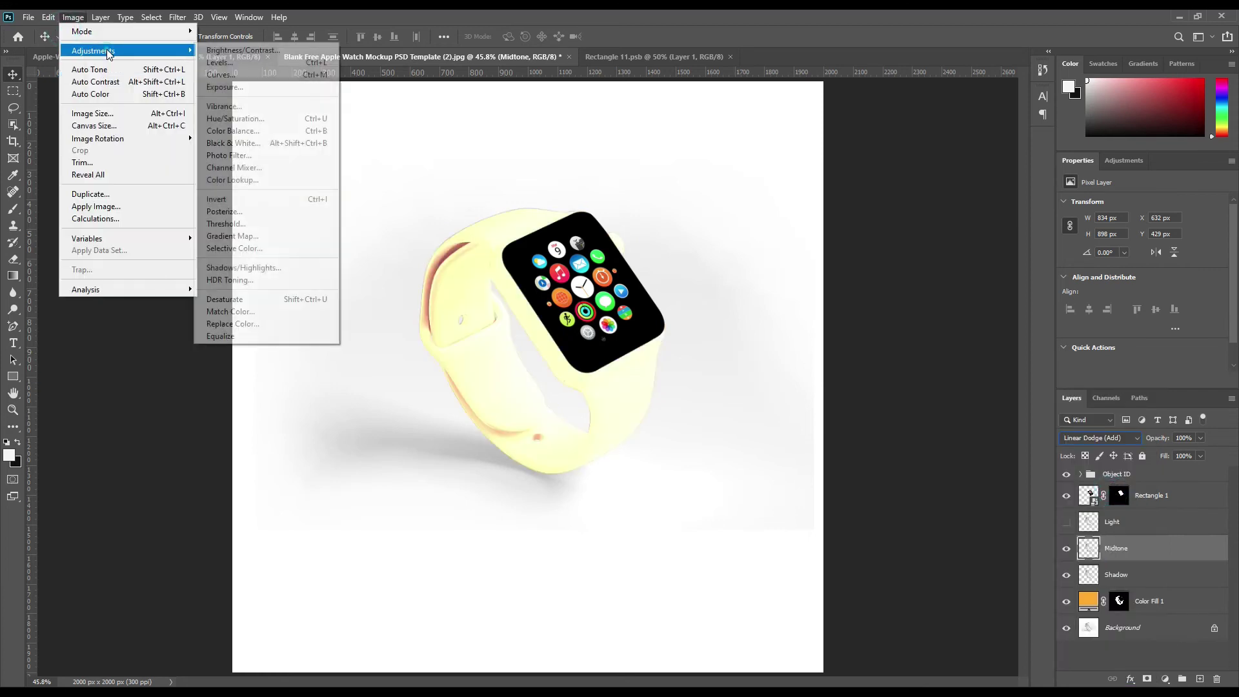
{"action": "left_click", "coordinate": [242, 61]}
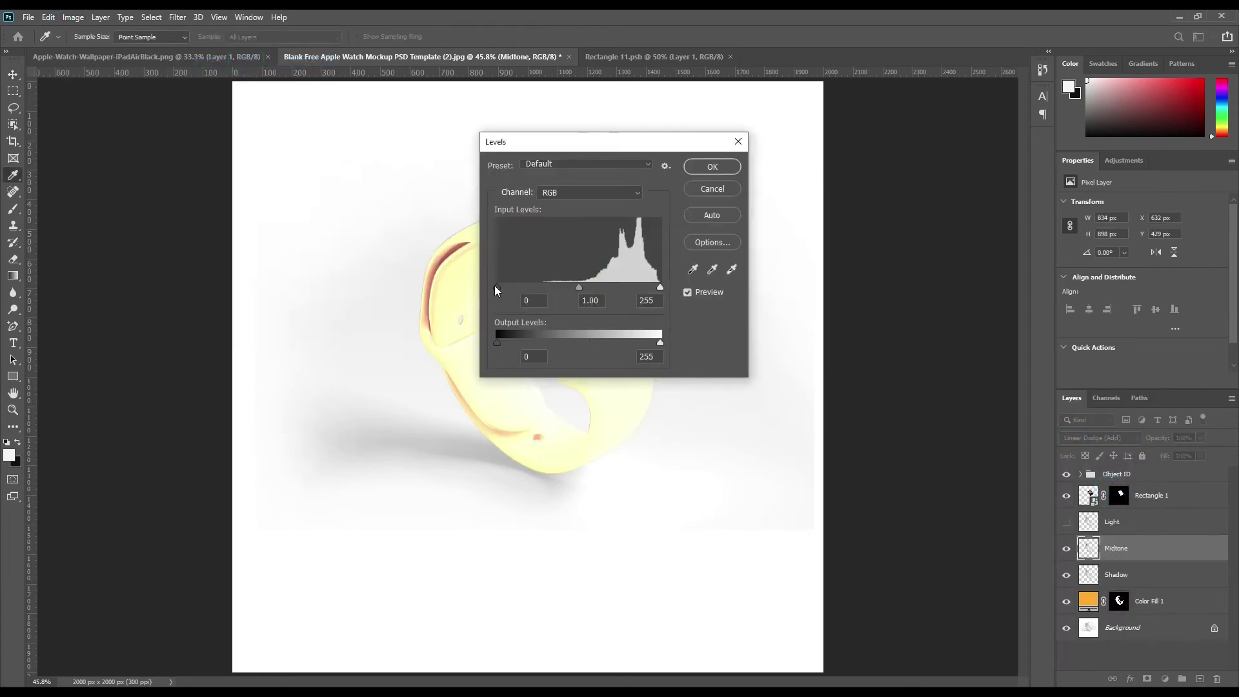
{"action": "left_click_drag", "start_coordinate": [595, 288], "coordinate": [623, 287]}
{"action": "left_click_drag", "start_coordinate": [660, 342], "coordinate": [551, 343]}
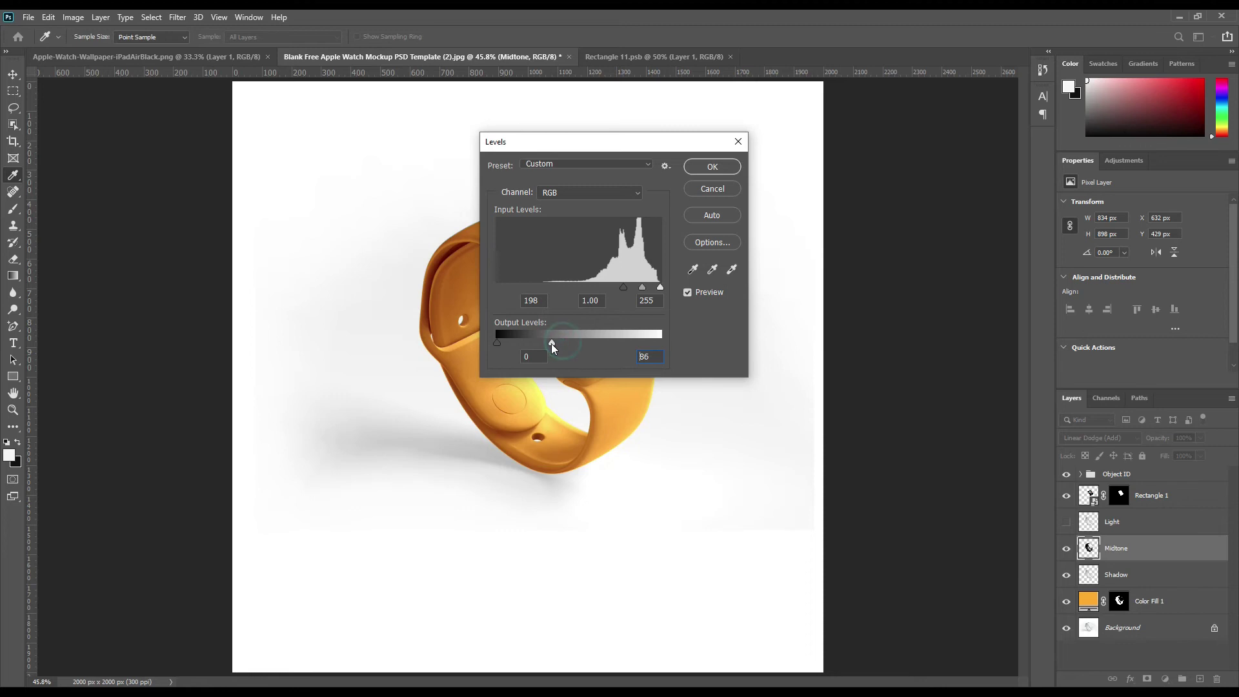
{"action": "left_click", "coordinate": [711, 168]}
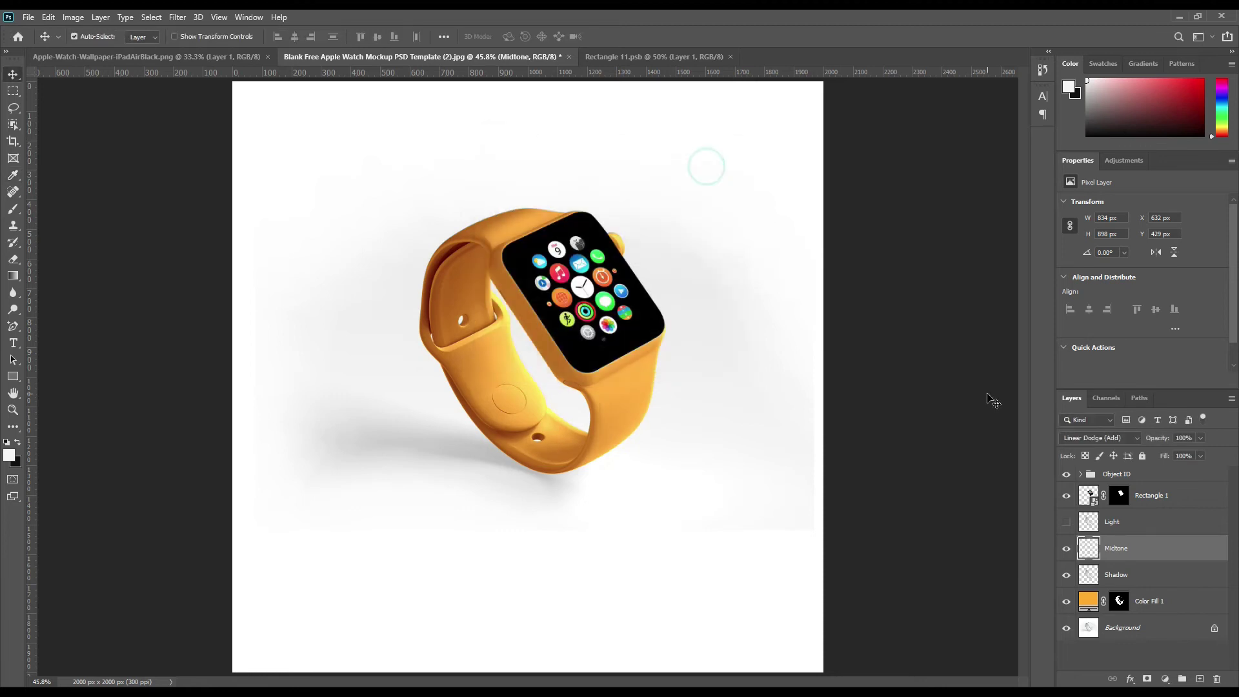
Show the strap's Light layer and set its blend mode to Screen
{"action": "left_click", "coordinate": [1066, 521]}
{"action": "left_click", "coordinate": [1128, 521]}
{"action": "left_click", "coordinate": [1105, 441]}
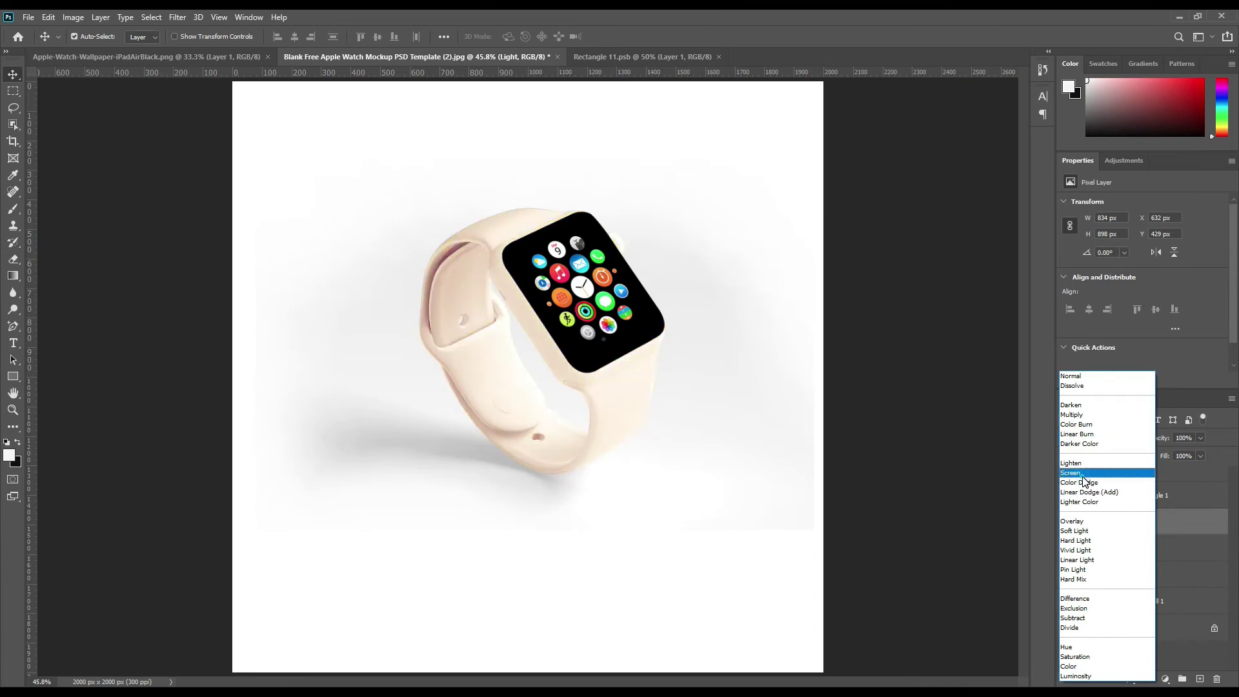
{"action": "left_click", "coordinate": [1071, 472]}
Apply Levels to the strap's Light layer, raising the input black point and lowering the output white point to leave only the highlights
{"action": "left_click", "coordinate": [73, 17]}
{"action": "mouse_move", "coordinate": [101, 54]}
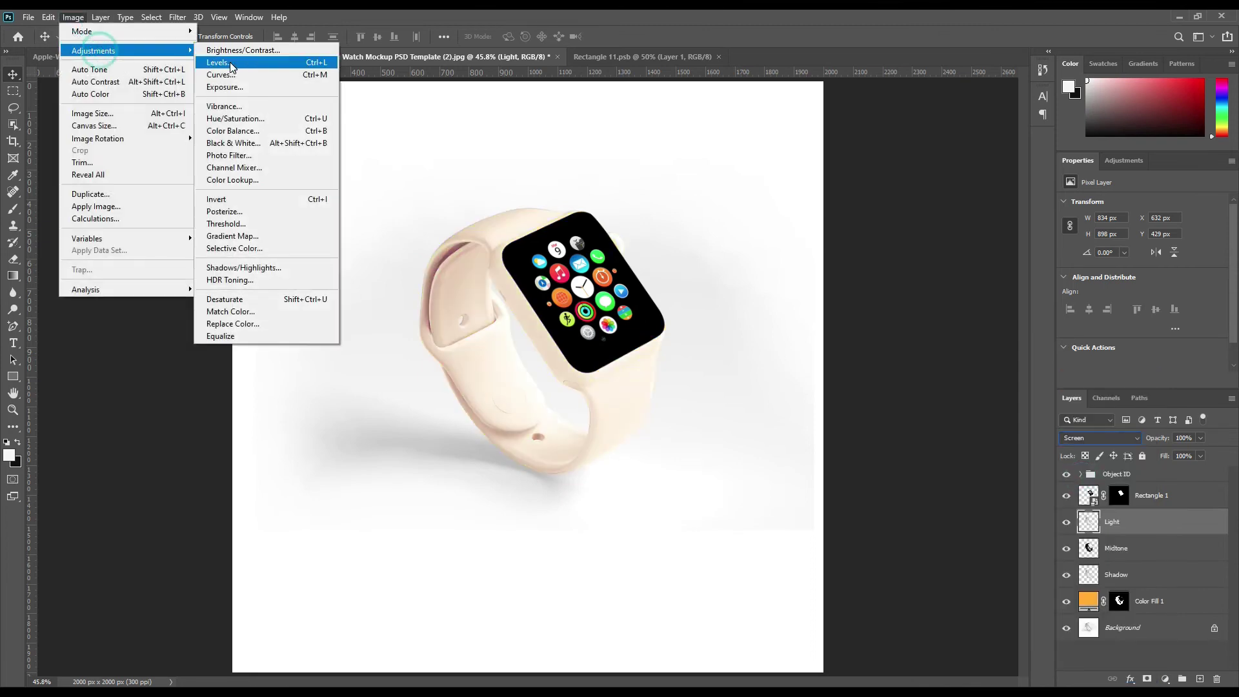
{"action": "left_click", "coordinate": [223, 63]}
{"action": "left_click_drag", "start_coordinate": [497, 287], "coordinate": [637, 284]}
{"action": "left_click", "coordinate": [636, 285]}
{"action": "left_click", "coordinate": [642, 285]}
{"action": "left_click_drag", "start_coordinate": [637, 346], "coordinate": [636, 346]}
{"action": "left_click_drag", "start_coordinate": [630, 146], "coordinate": [849, 160]}
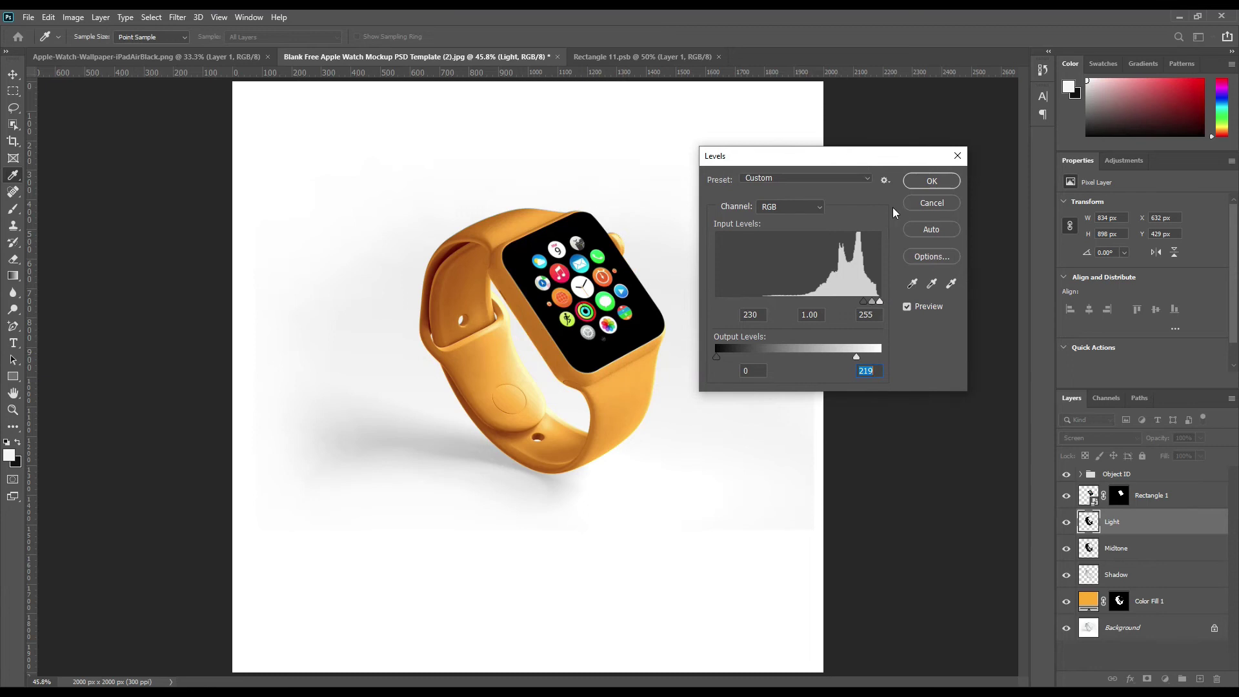
{"action": "left_click_drag", "start_coordinate": [864, 301], "coordinate": [859, 302]}
{"action": "left_click_drag", "start_coordinate": [855, 355], "coordinate": [837, 356]}
{"action": "left_click", "coordinate": [922, 182]}
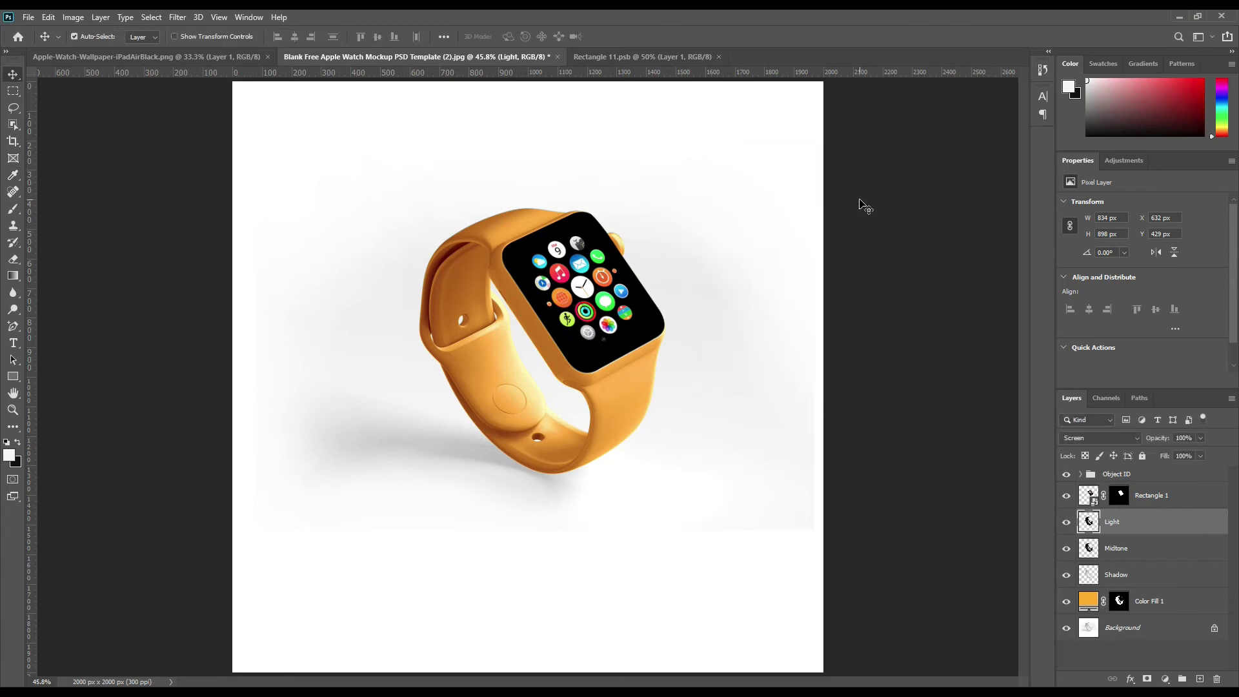
Group the Shadow, Midtone and Light layers and name the group Fx
{"action": "left_click", "coordinate": [1168, 574], "text": "shift"}
{"action": "left_click_drag", "start_coordinate": [1168, 573], "coordinate": [1182, 679]}
{"action": "double_click", "coordinate": [1110, 516]}
{"action": "type", "text": "Fx"}
{"action": "key", "text": "Return"}
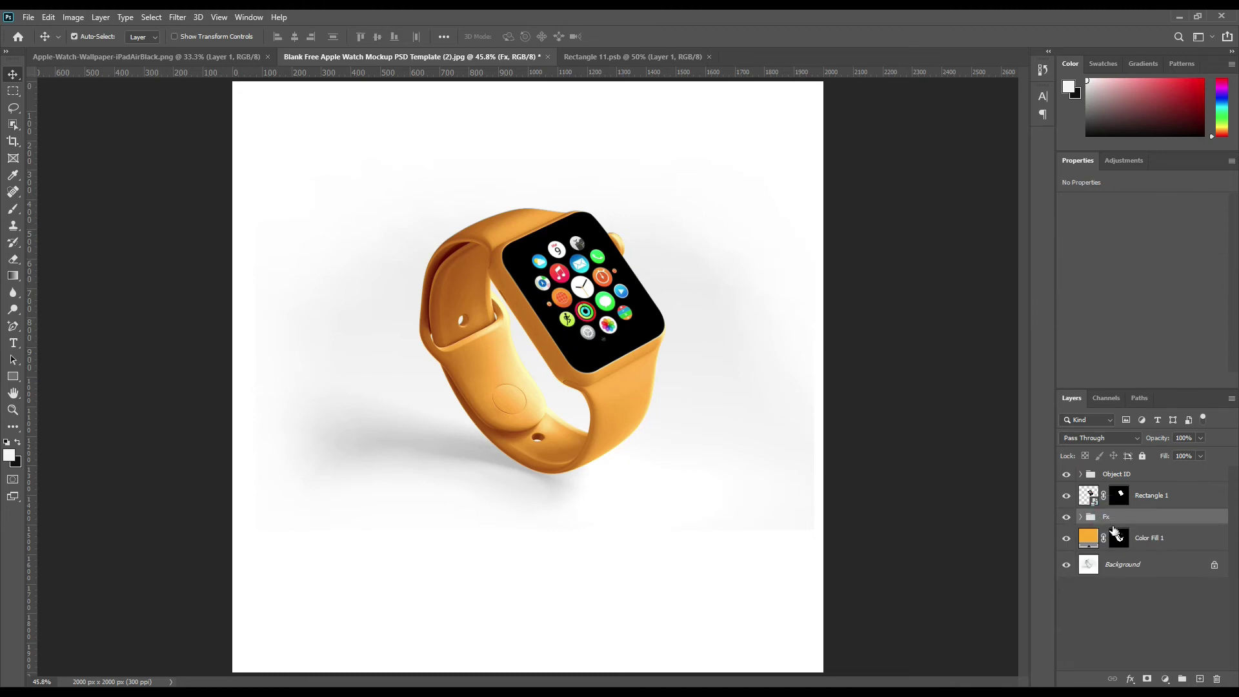
Copy the area of Rectangle 1's mask from the Background to a new layer and place it above Rectangle 1
{"action": "left_click", "coordinate": [1120, 496], "text": "ctrl"}
{"action": "left_click", "coordinate": [1126, 563]}
{"action": "key", "text": "ctrl+j"}
{"action": "left_click_drag", "start_coordinate": [1140, 568], "coordinate": [1136, 493]}
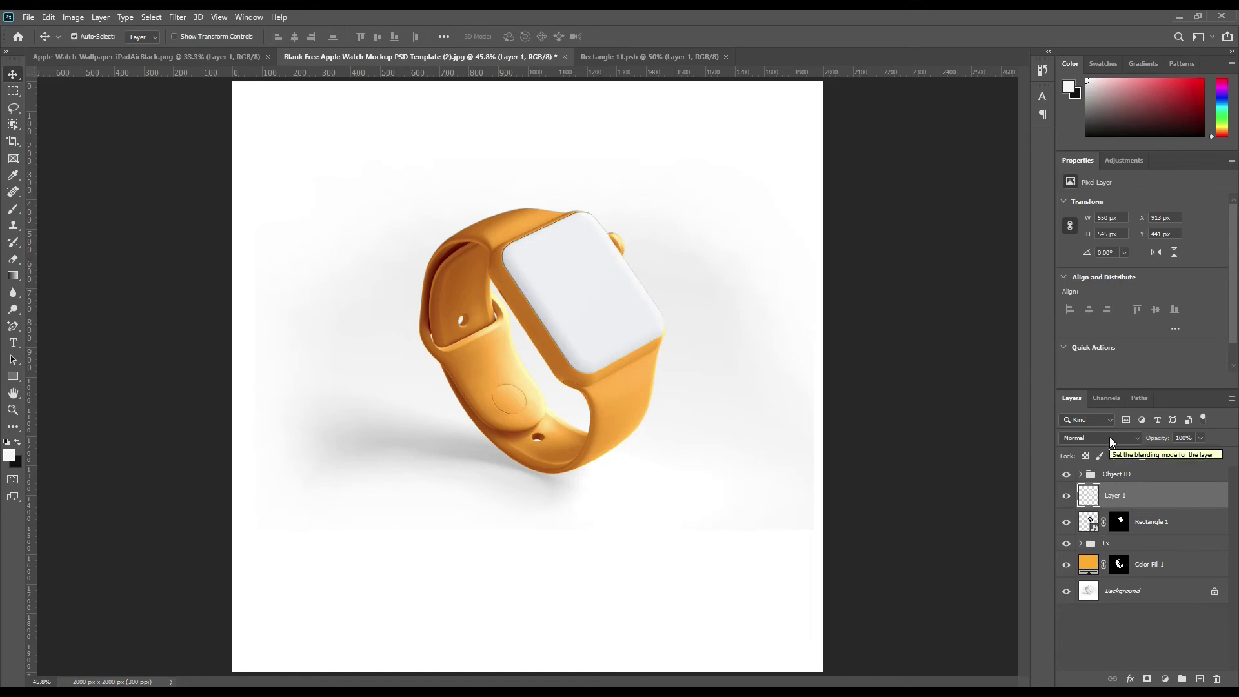
Duplicate the copied screen layer and name the lower layer Shadow and the upper one Light
{"action": "left_click", "coordinate": [1142, 497]}
{"action": "key", "text": "ctrl+j"}
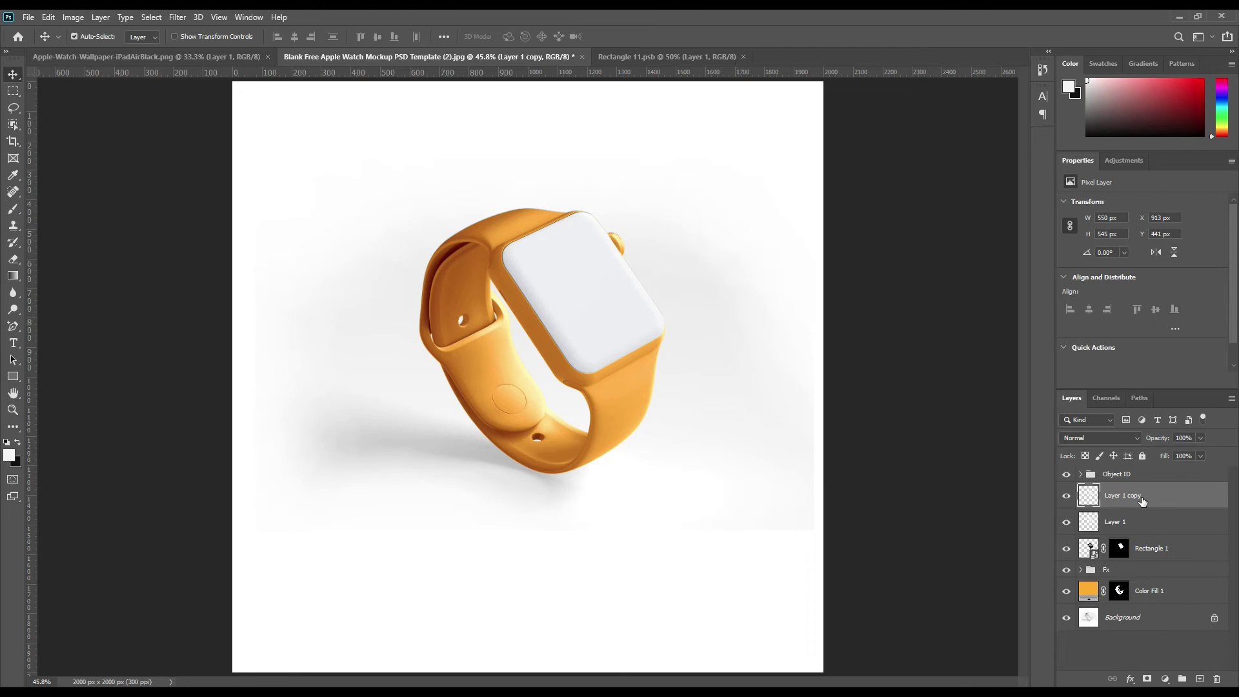
{"action": "double_click", "coordinate": [1115, 522]}
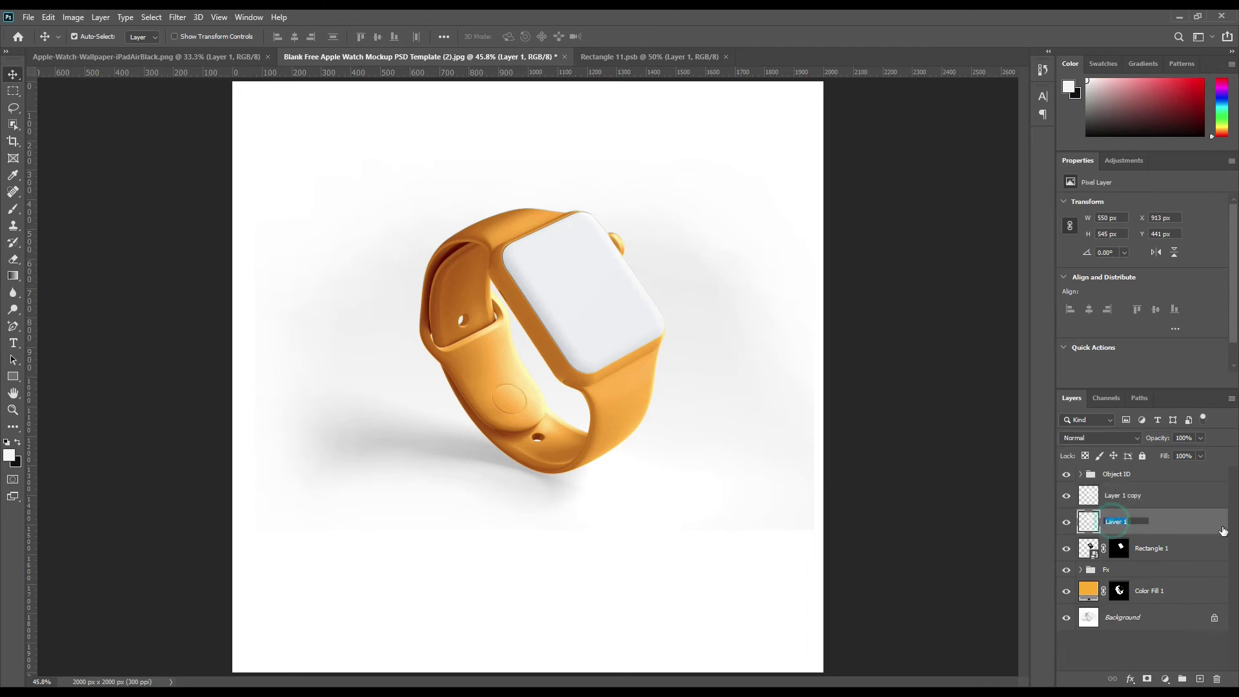
{"action": "type", "text": "Shadow"}
{"action": "key", "text": "Return"}
{"action": "double_click", "coordinate": [1126, 494]}
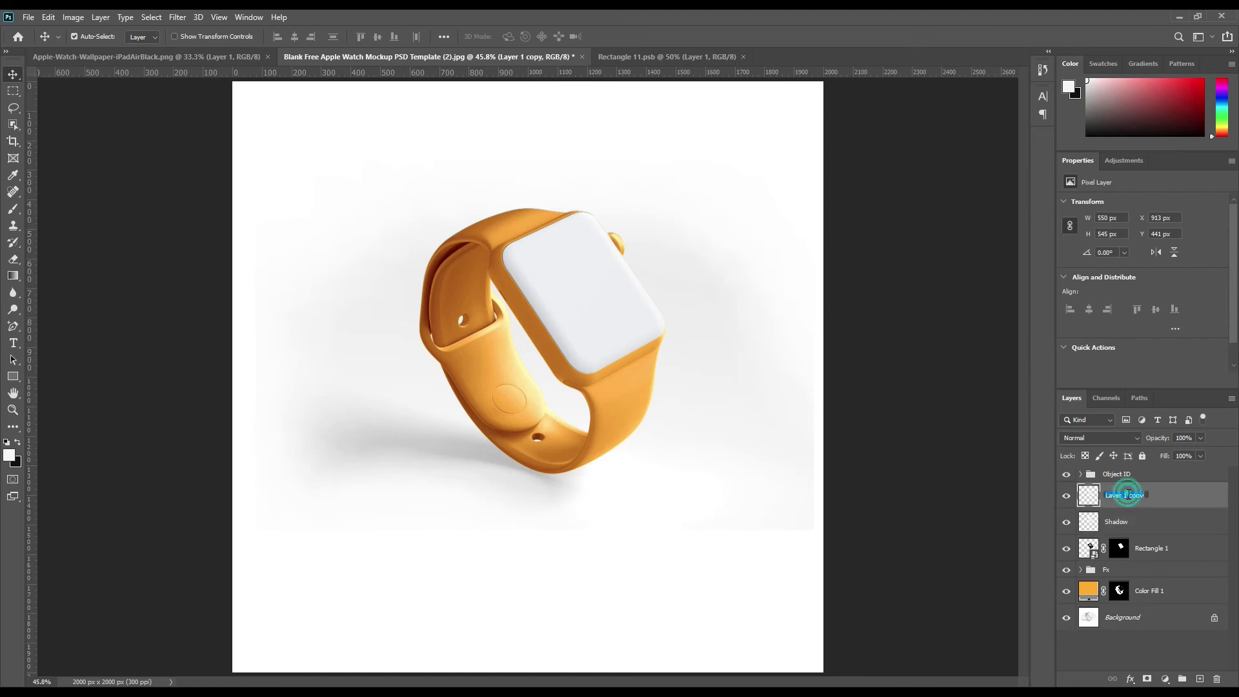
{"action": "type", "text": "L"}
{"action": "key", "text": "Return"}
Hide the screen's Light layer and set the screen's Shadow layer to Linear Burn
{"action": "left_click", "coordinate": [1066, 495]}
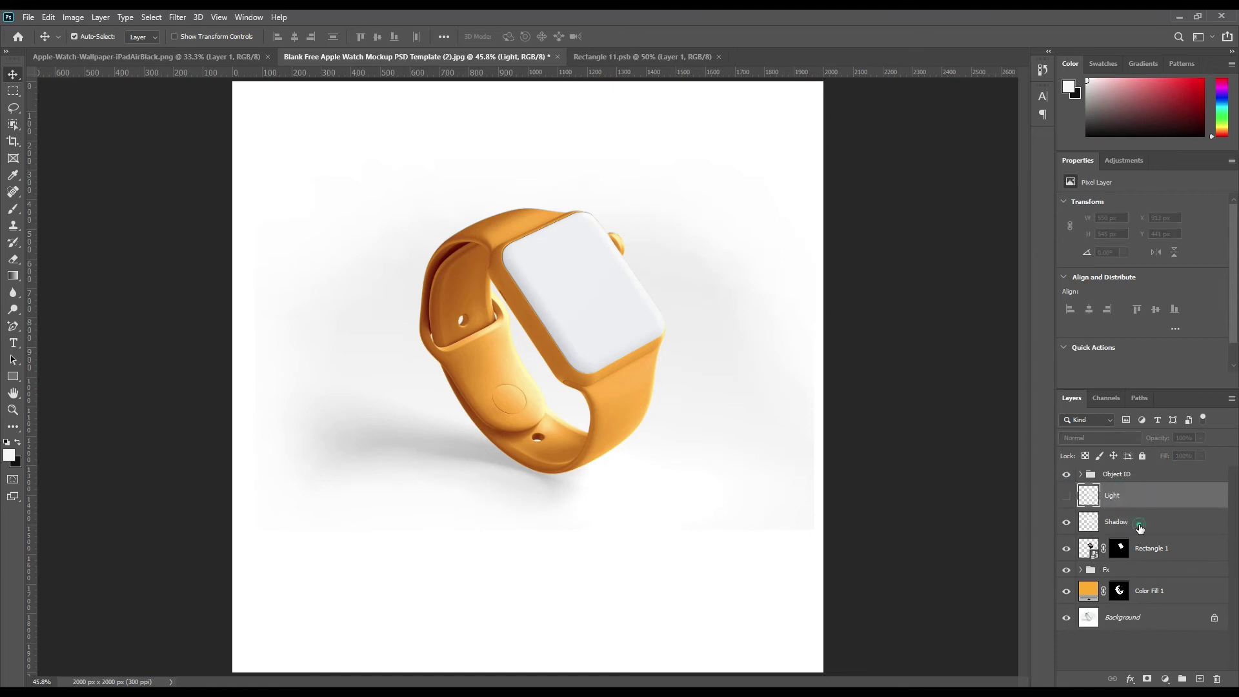
{"action": "left_click", "coordinate": [1140, 526]}
{"action": "left_click", "coordinate": [1108, 440]}
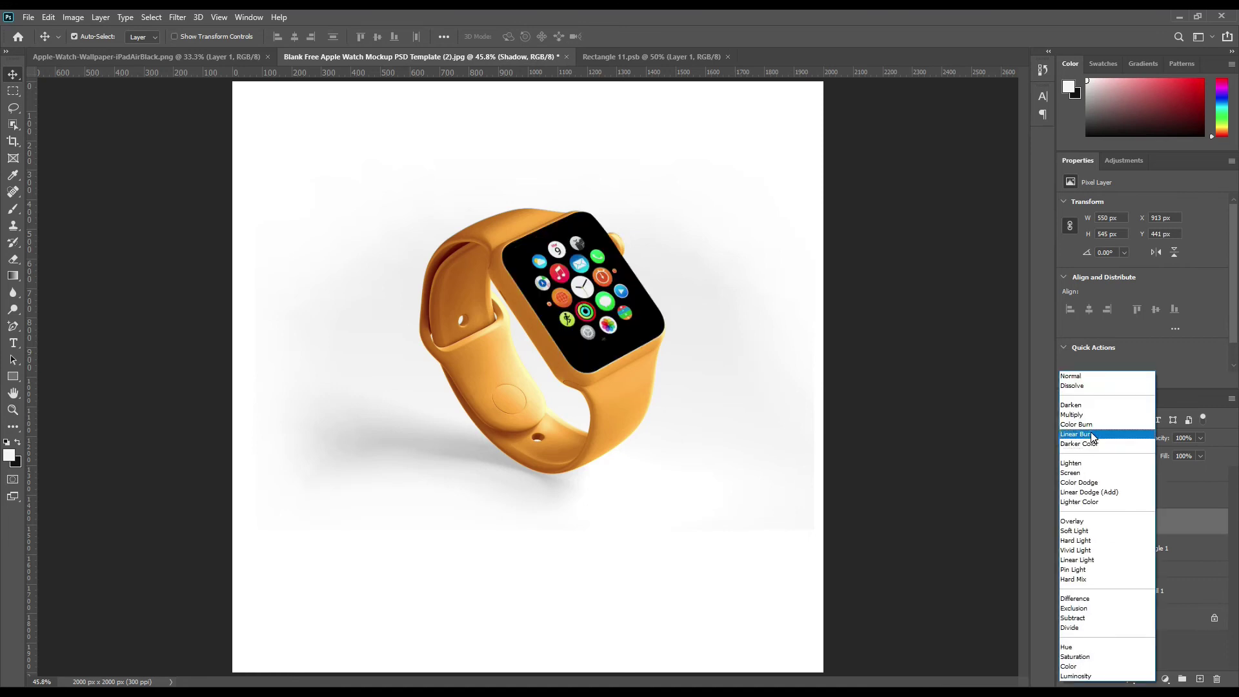
{"action": "left_click", "coordinate": [1090, 434]}
Show the screen's Light layer and set its blend mode to Screen
{"action": "left_click", "coordinate": [1066, 495]}
{"action": "left_click", "coordinate": [1136, 502]}
{"action": "left_click", "coordinate": [1109, 438]}
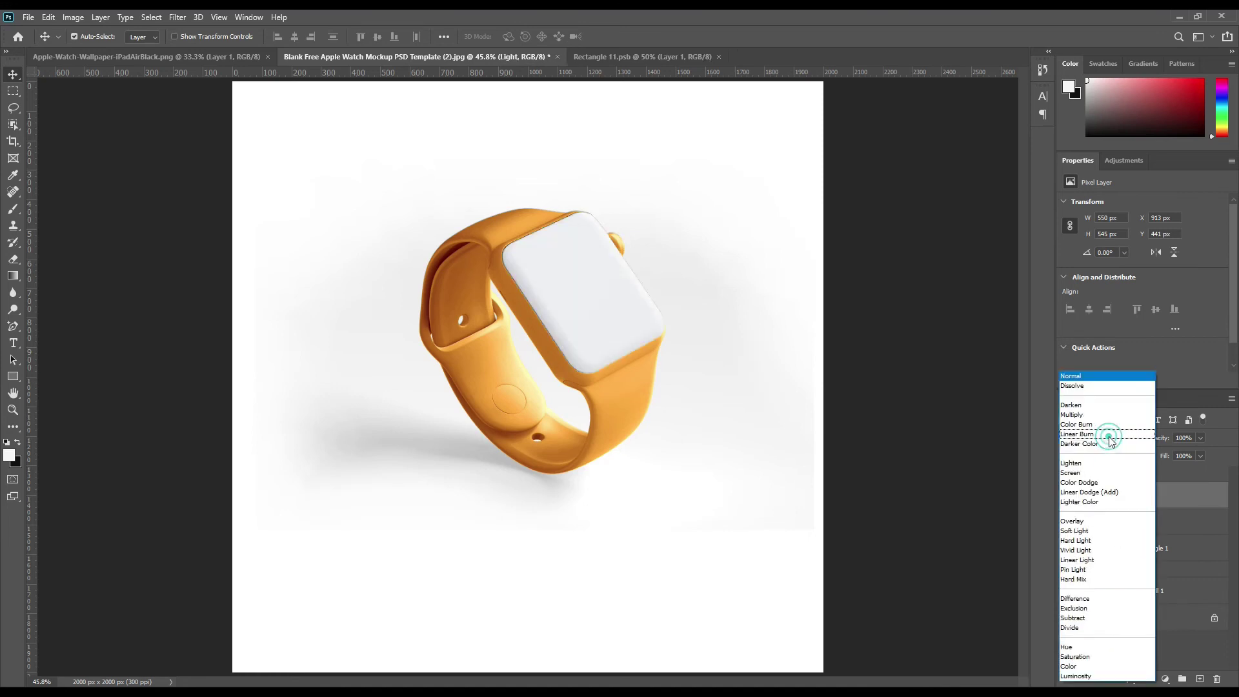
{"action": "left_click", "coordinate": [1084, 472]}
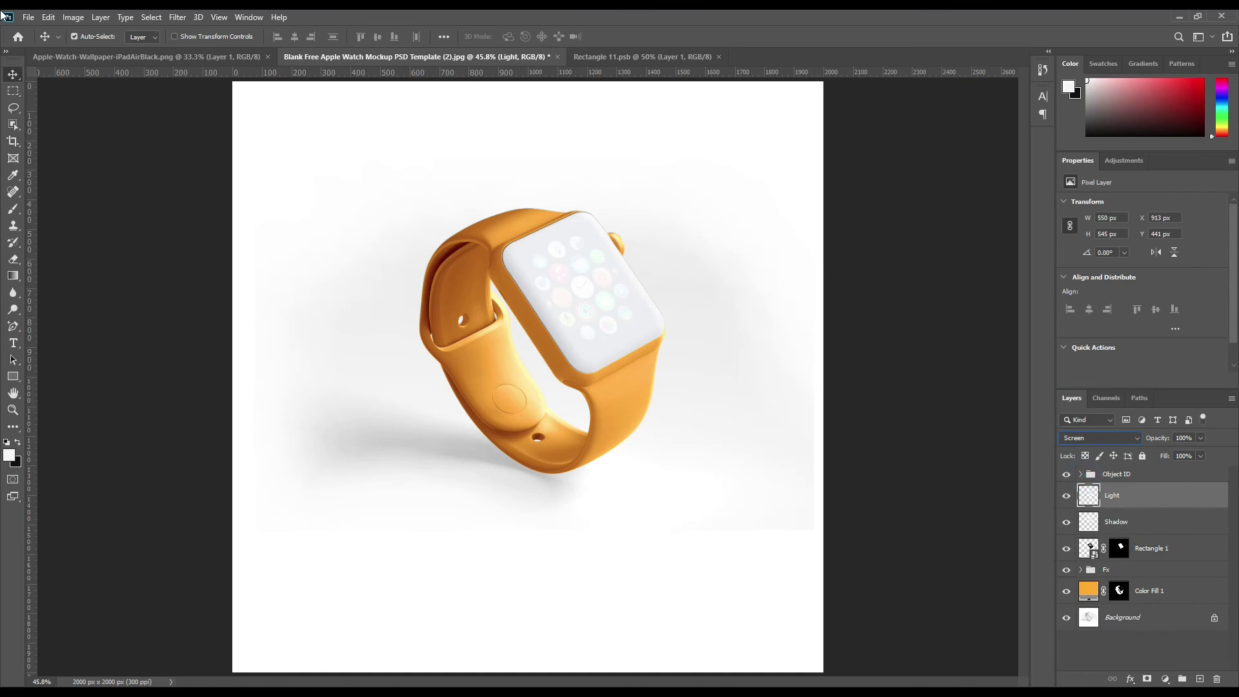
Apply Levels to the screen's Light layer with input black at 232
{"action": "left_click", "coordinate": [67, 18]}
{"action": "mouse_move", "coordinate": [97, 49]}
{"action": "left_click", "coordinate": [223, 65]}
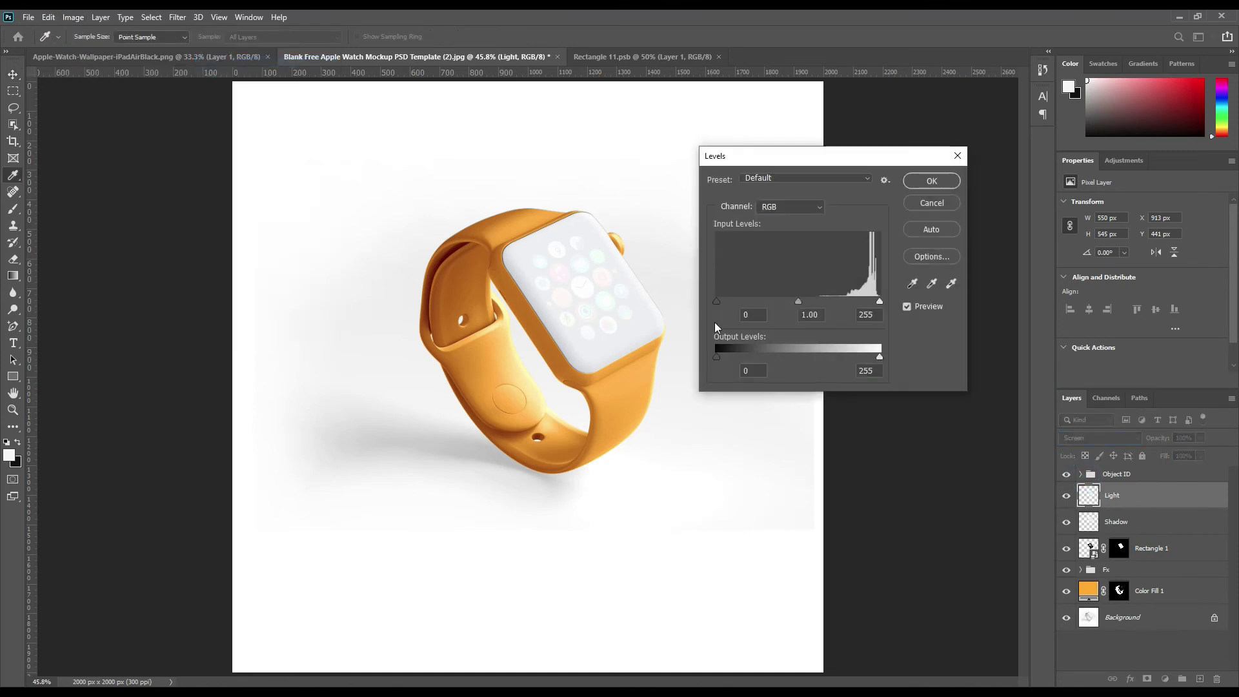
{"action": "left_click_drag", "start_coordinate": [716, 302], "coordinate": [866, 306]}
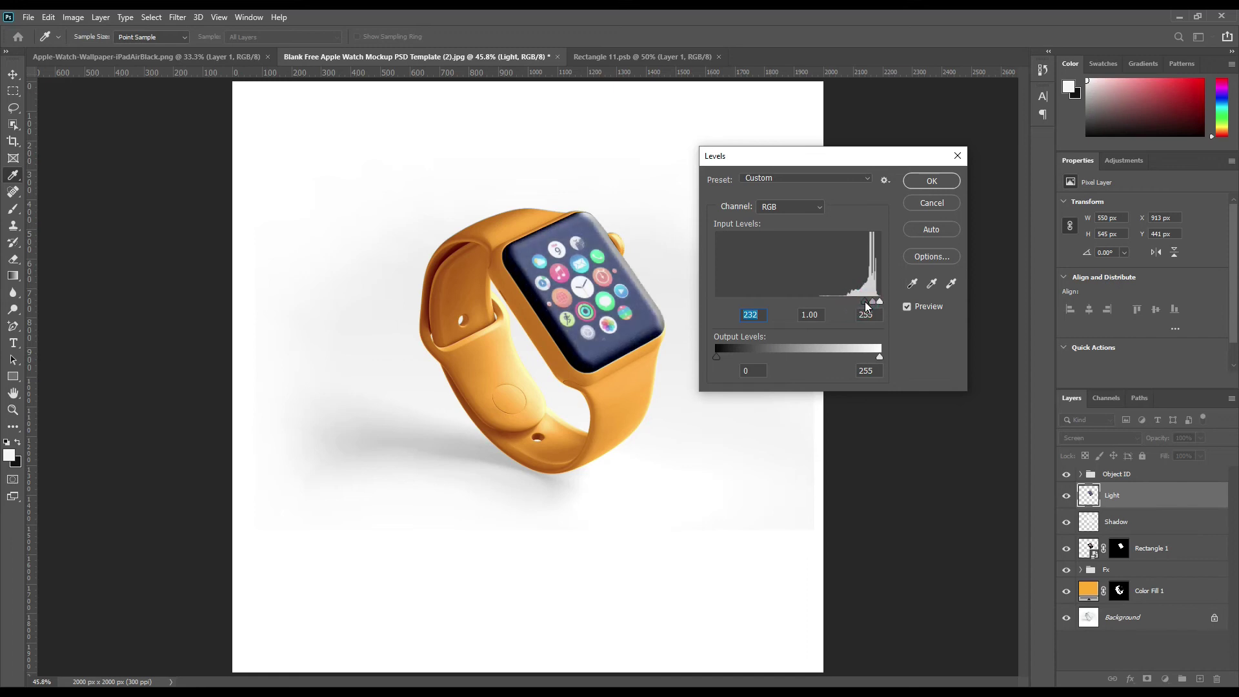
{"action": "left_click", "coordinate": [931, 181]}
Desaturate the screen's Light layer with Hue/Saturation at saturation -100 and lower its opacity to 56%
{"action": "left_click", "coordinate": [73, 17]}
{"action": "mouse_move", "coordinate": [104, 51]}
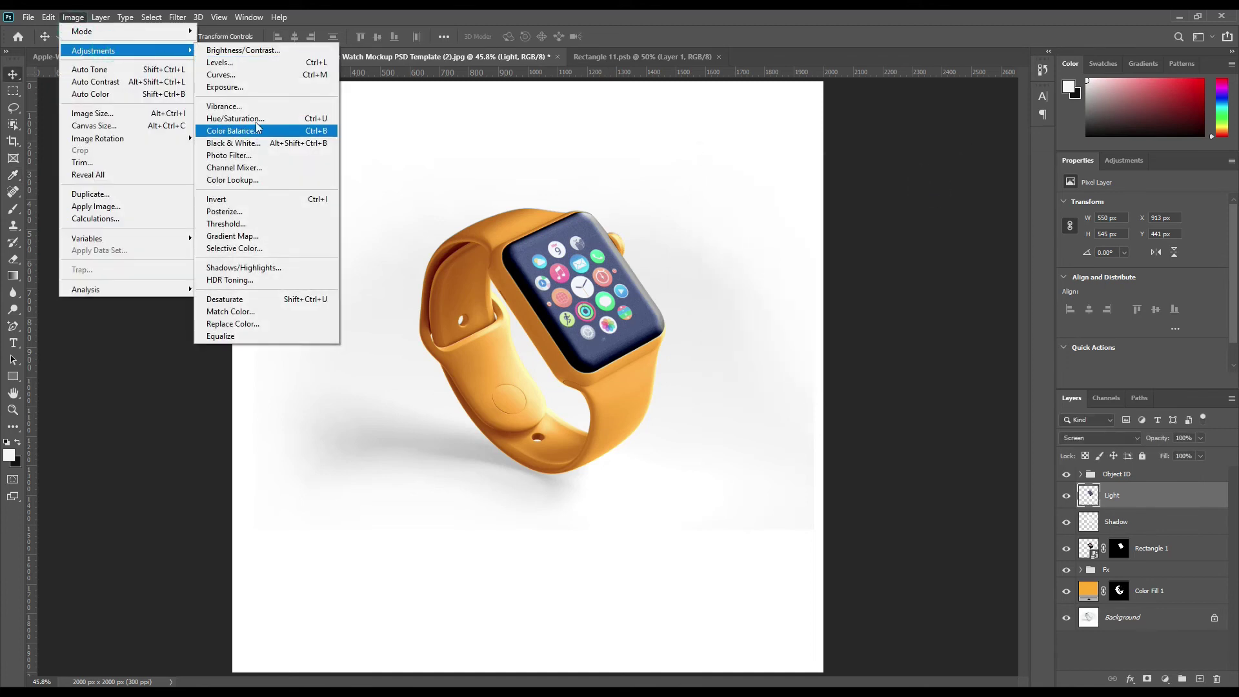
{"action": "left_click", "coordinate": [235, 119]}
{"action": "left_click_drag", "start_coordinate": [585, 268], "coordinate": [428, 269]}
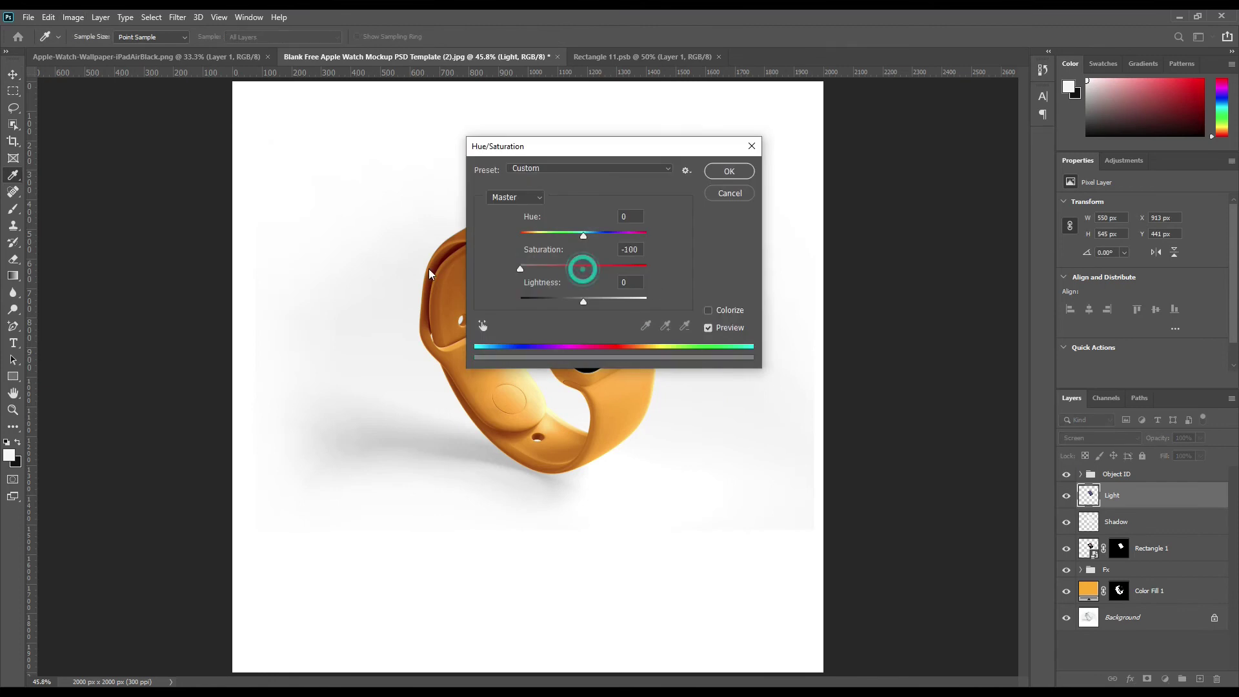
{"action": "left_click_drag", "start_coordinate": [611, 153], "coordinate": [853, 170]}
{"action": "left_click", "coordinate": [960, 191]}
{"action": "left_click_drag", "start_coordinate": [1168, 442], "coordinate": [1153, 441]}
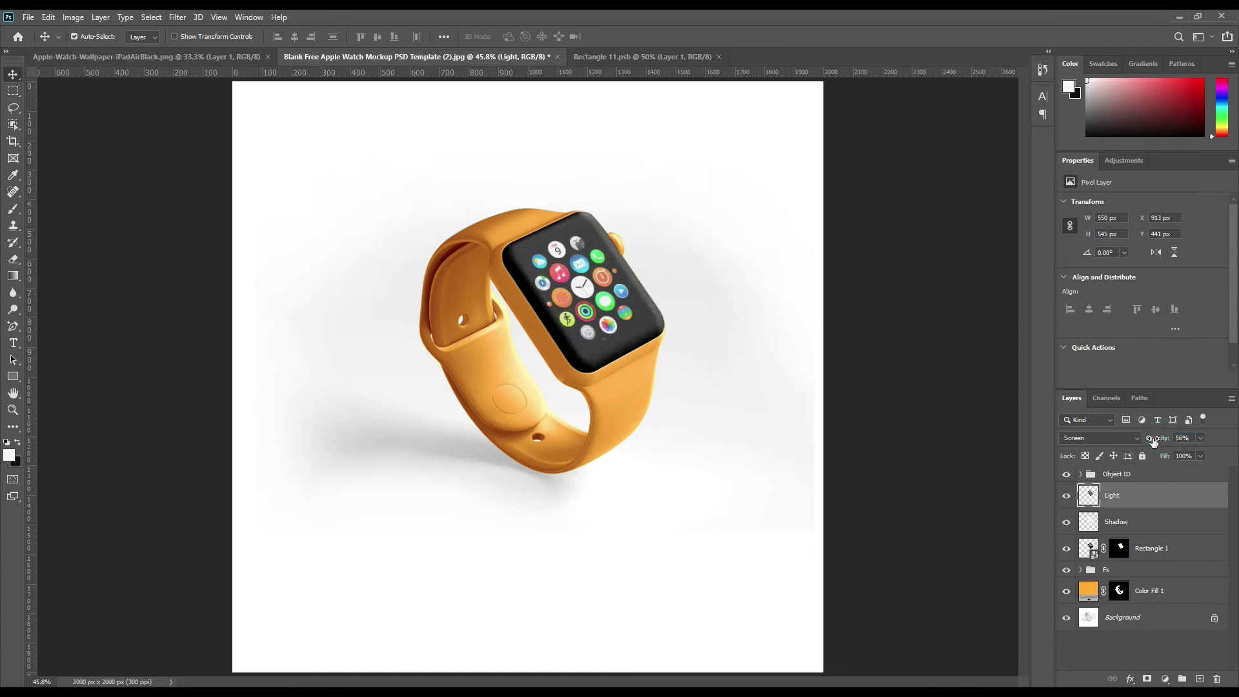
Set the blend mode of the screen's Shadow layer to Multiply
{"action": "left_click", "coordinate": [1142, 524]}
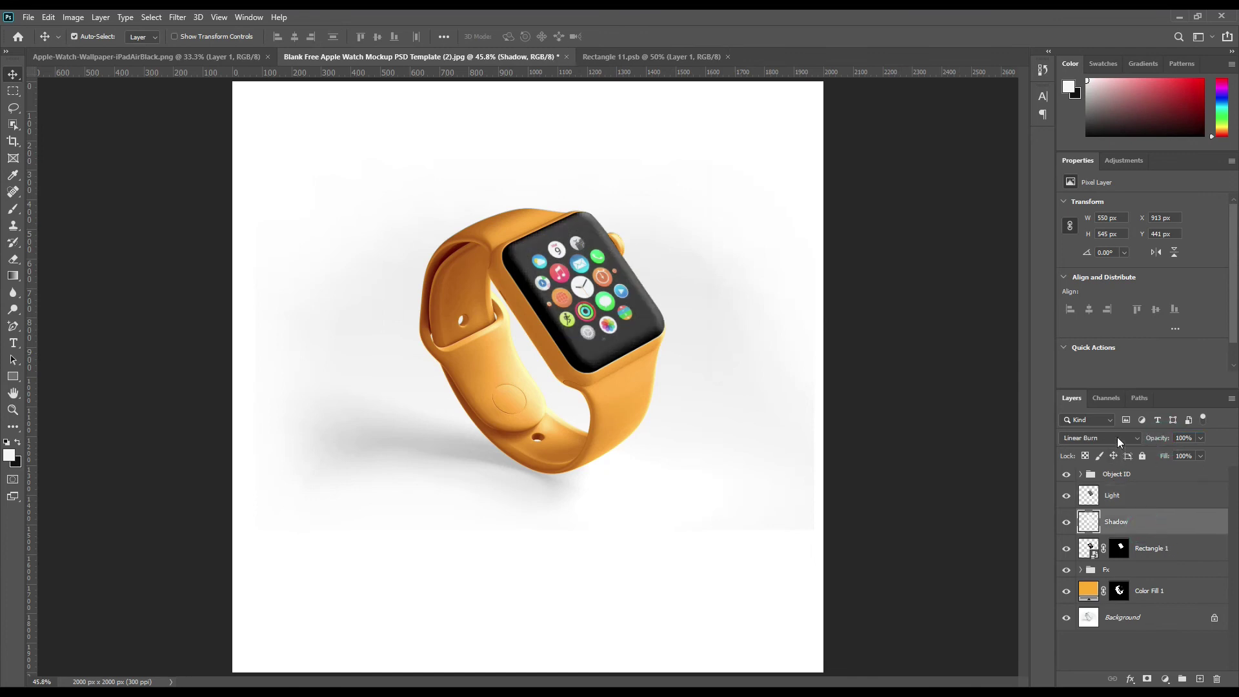
{"action": "left_click", "coordinate": [1117, 436]}
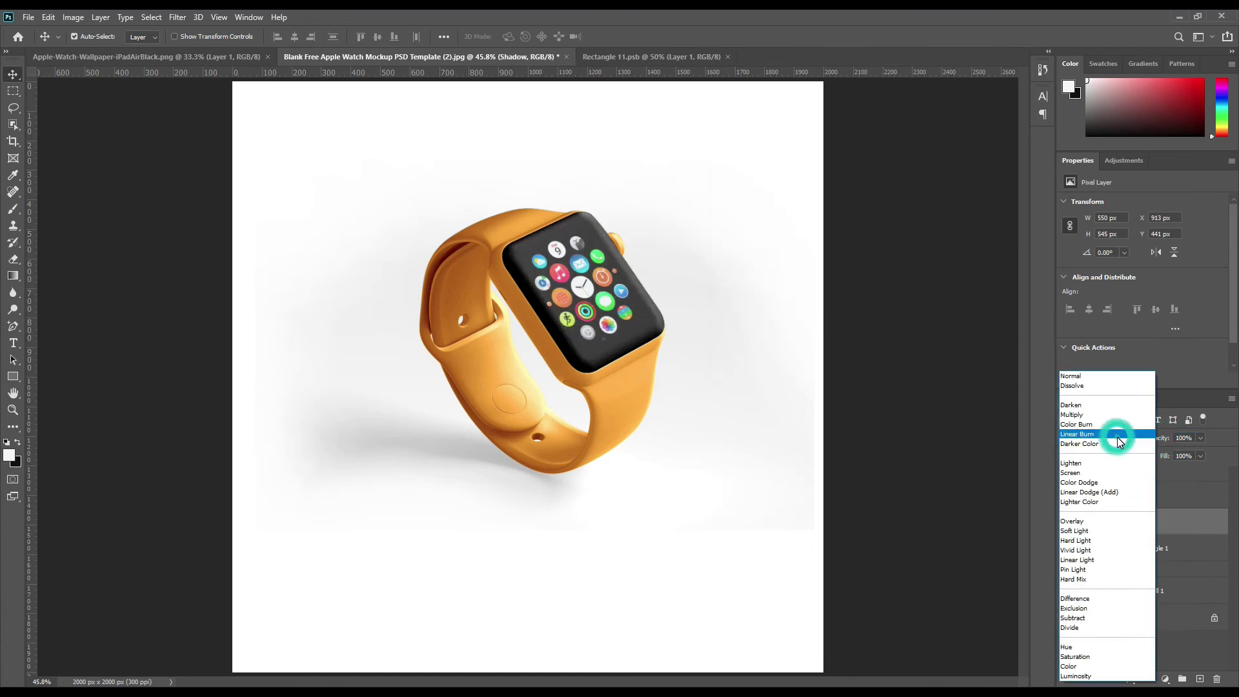
{"action": "left_click", "coordinate": [1090, 415]}
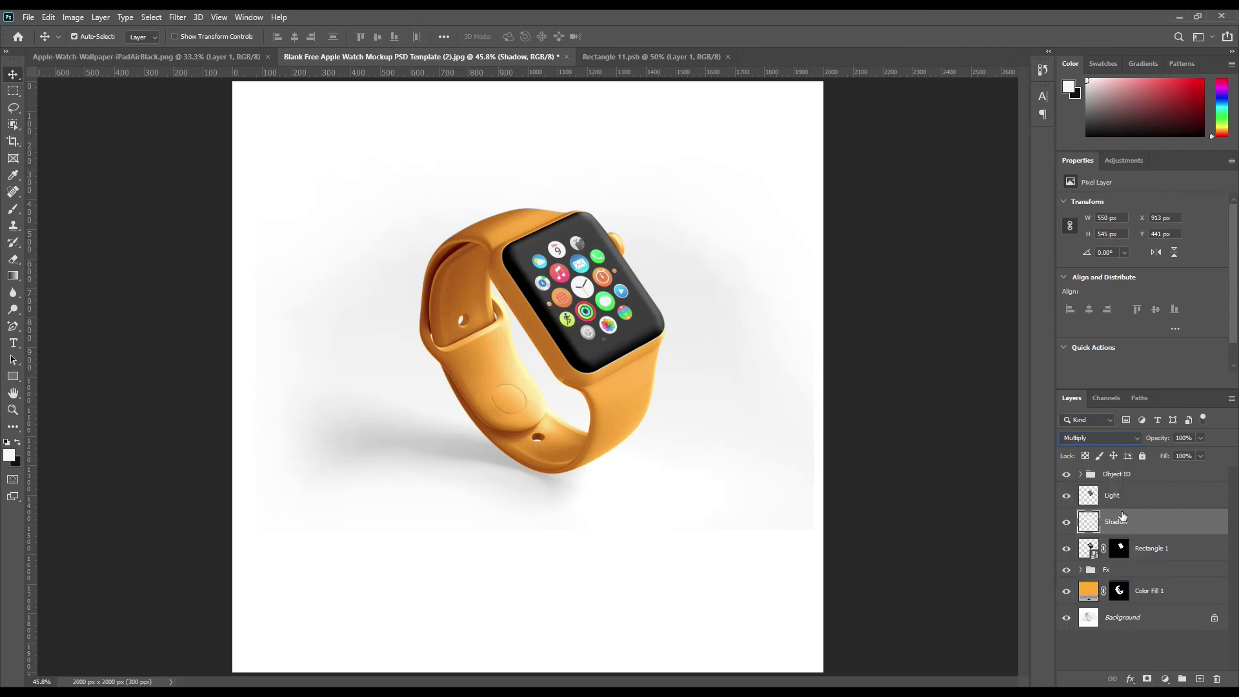
Group the screen's Shadow and Light layers and name the group FX
{"action": "left_click", "coordinate": [1120, 497], "text": "shift"}
{"action": "left_click_drag", "start_coordinate": [1142, 533], "coordinate": [1183, 680]}
{"action": "double_click", "coordinate": [1116, 490]}
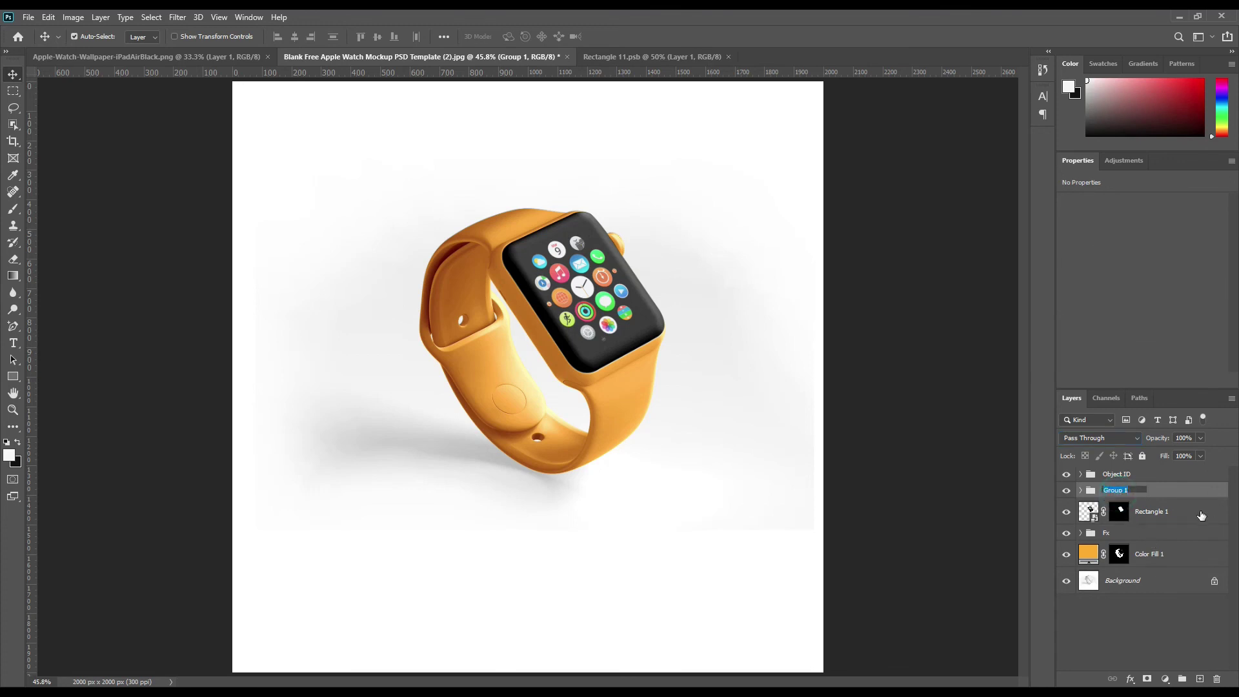
{"action": "type", "text": "FX"}
{"action": "key", "text": "Return"}
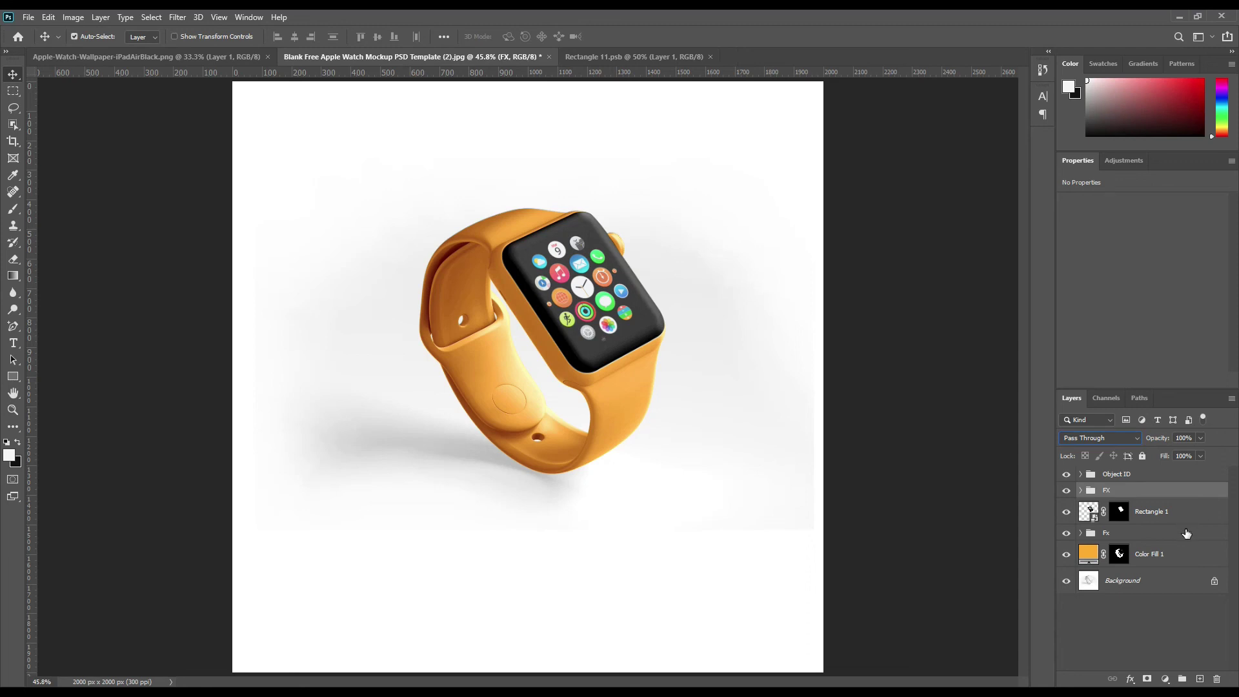
Add a light yellow-orange solid colour fill layer directly above the Background
{"action": "left_click", "coordinate": [1119, 580]}
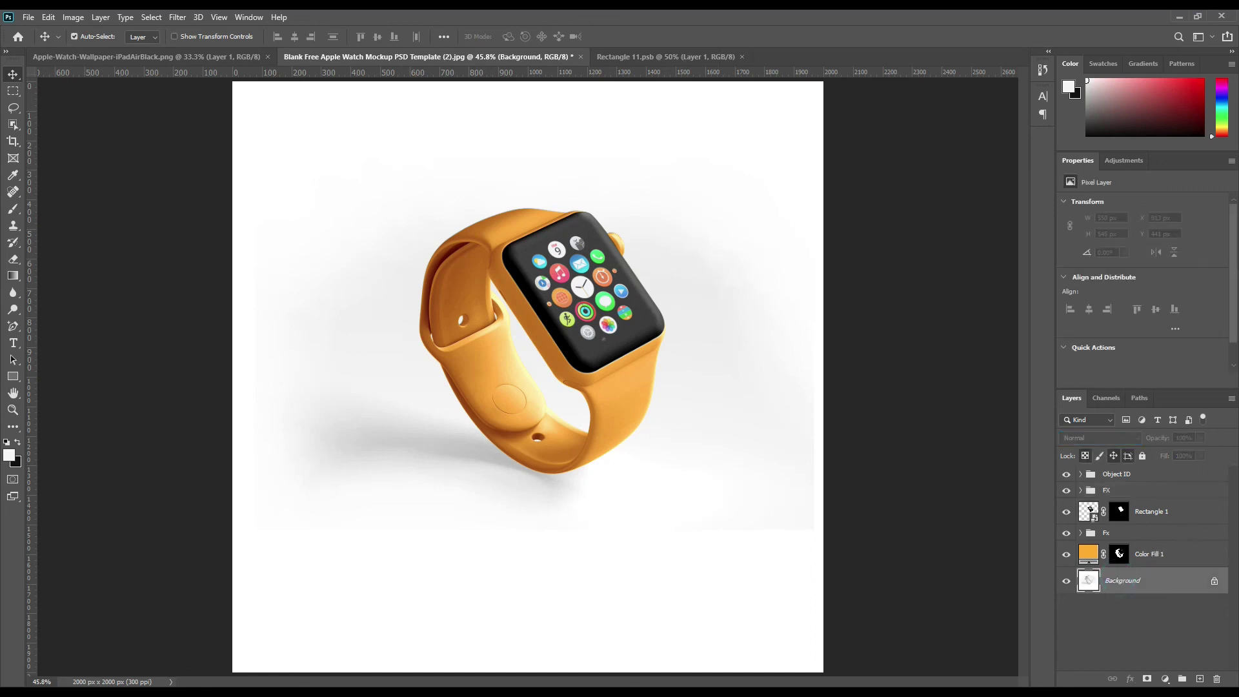
{"action": "left_click", "coordinate": [1166, 679]}
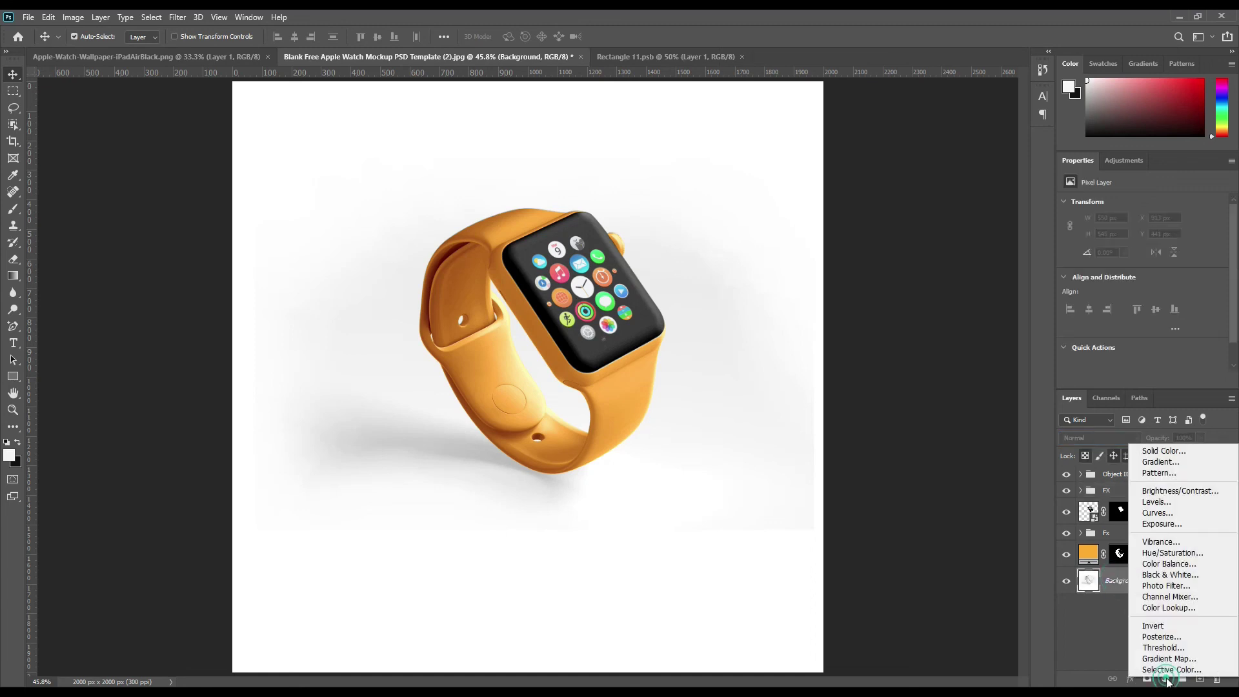
{"action": "left_click", "coordinate": [1164, 451]}
{"action": "left_click", "coordinate": [509, 362]}
{"action": "left_click", "coordinate": [511, 361]}
{"action": "left_click", "coordinate": [883, 203]}
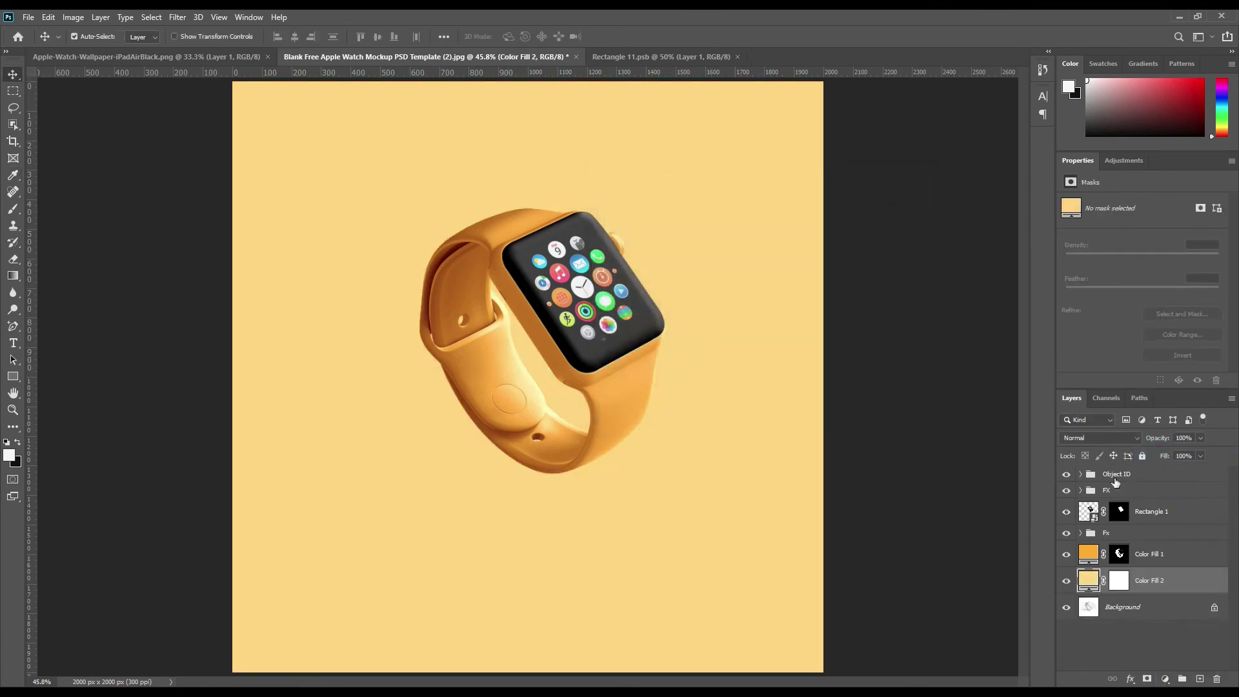
Set the blend mode of the Color Fill 2 layer to Linear Burn and deselect all layers
{"action": "left_click", "coordinate": [1111, 440]}
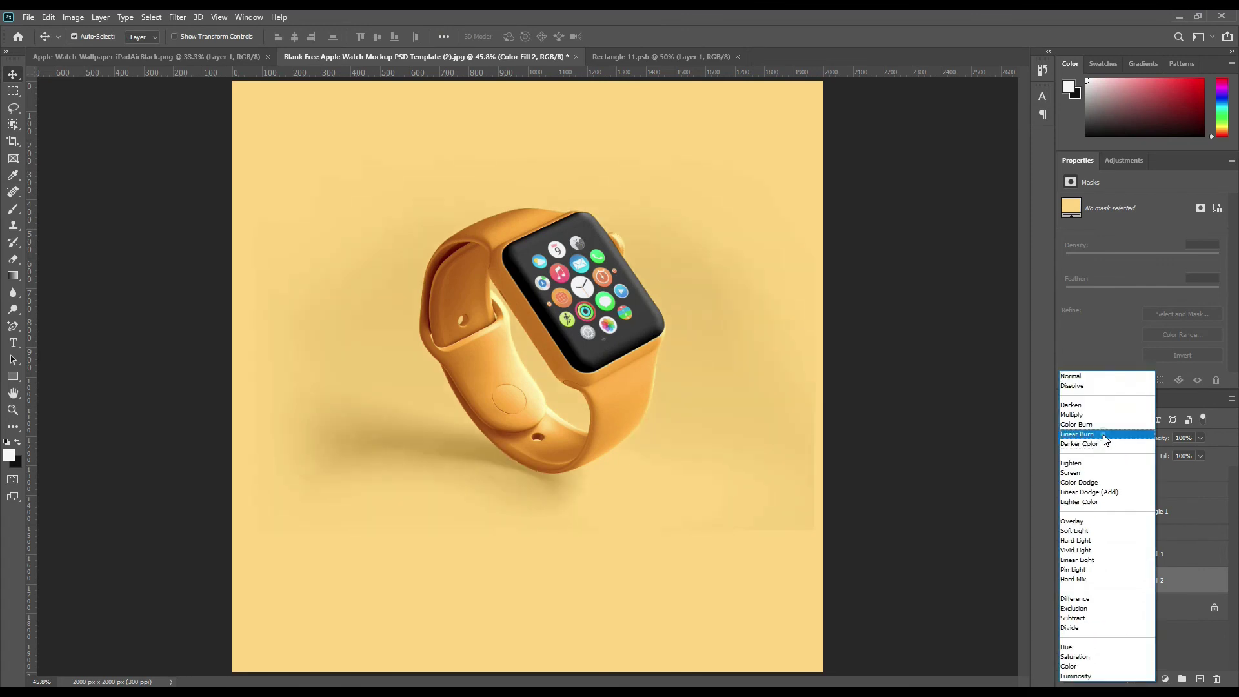
{"action": "left_click", "coordinate": [1102, 435]}
{"action": "left_click", "coordinate": [1116, 636]}
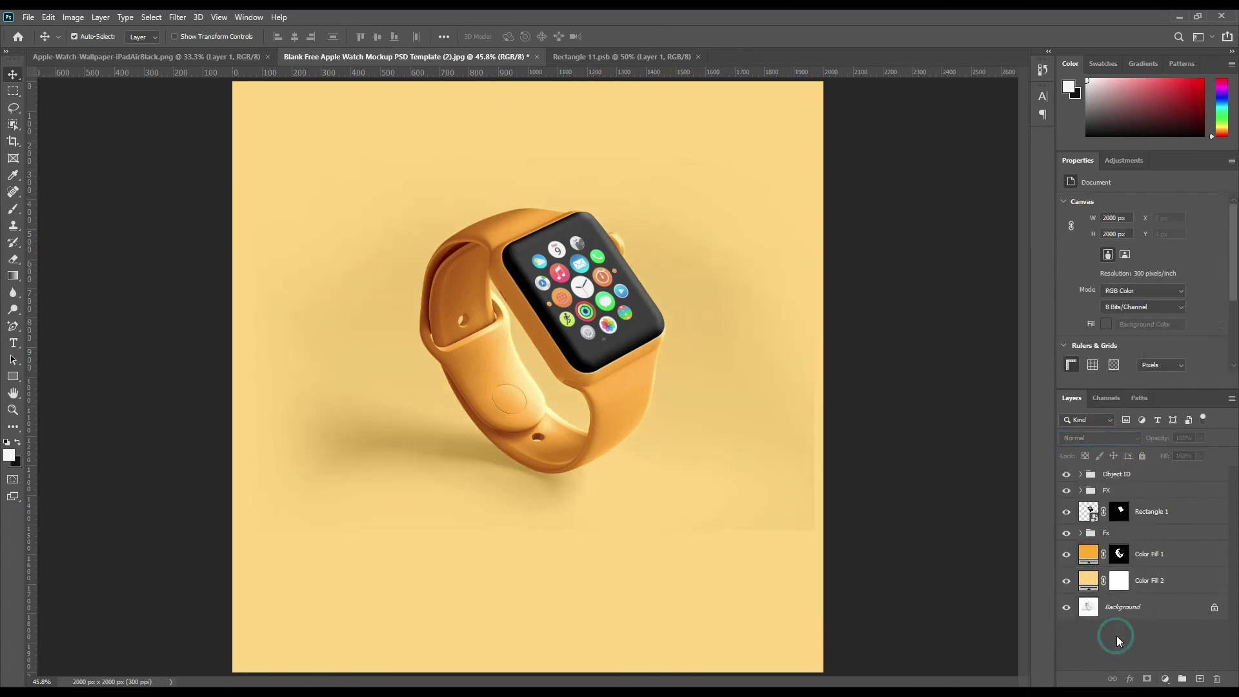